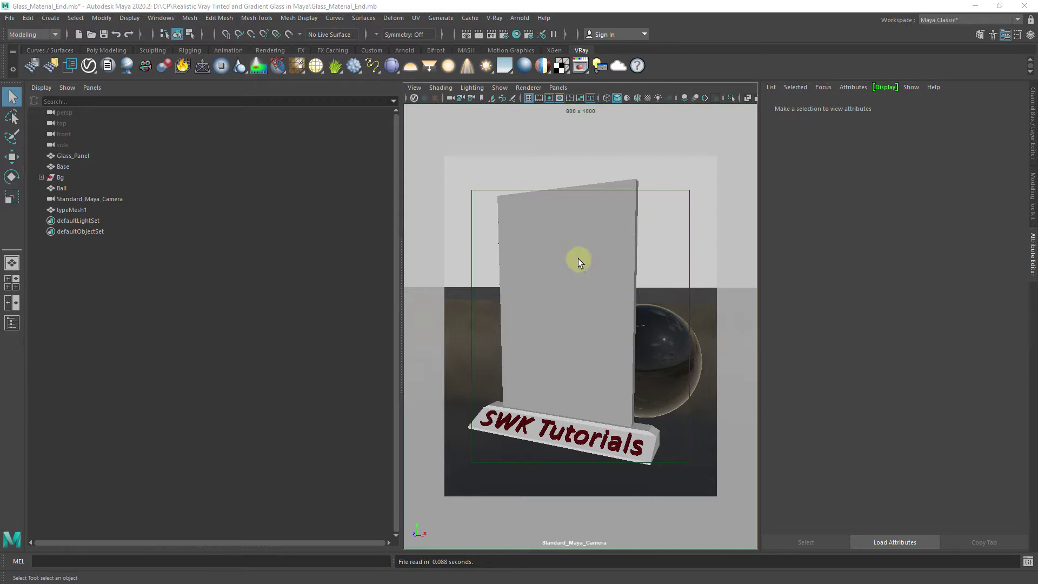
Review the render override and environment override options in Render Settings.
left_click(503, 34)
left_click(597, 207)
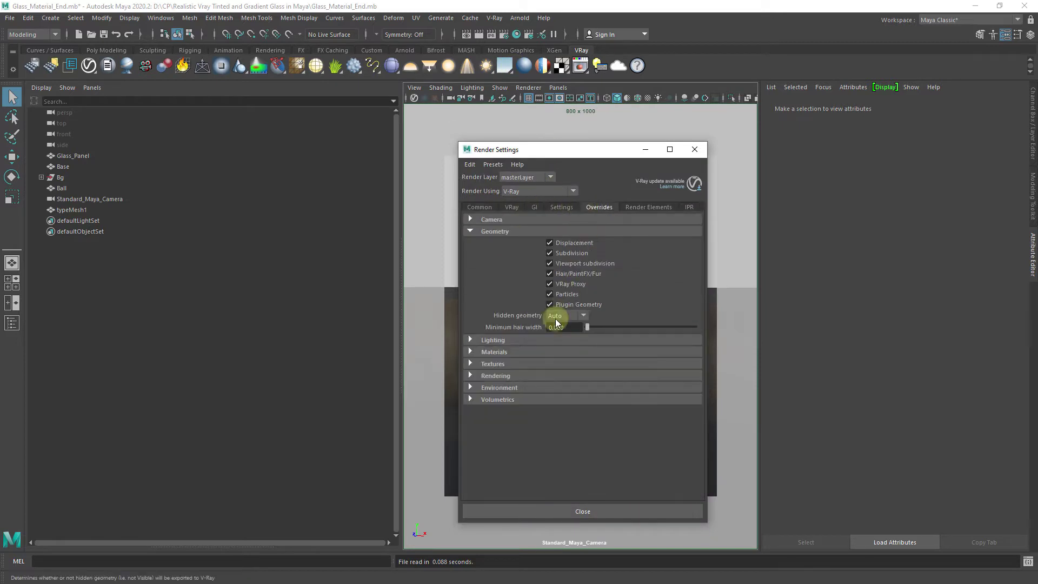
left_click(521, 233)
left_click(493, 289)
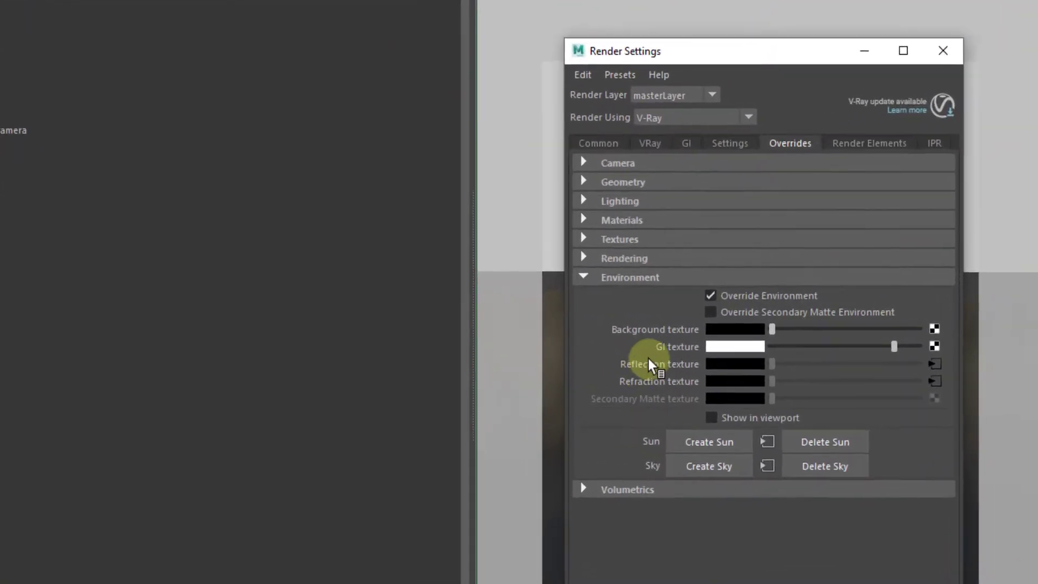
mouse_move(584, 342)
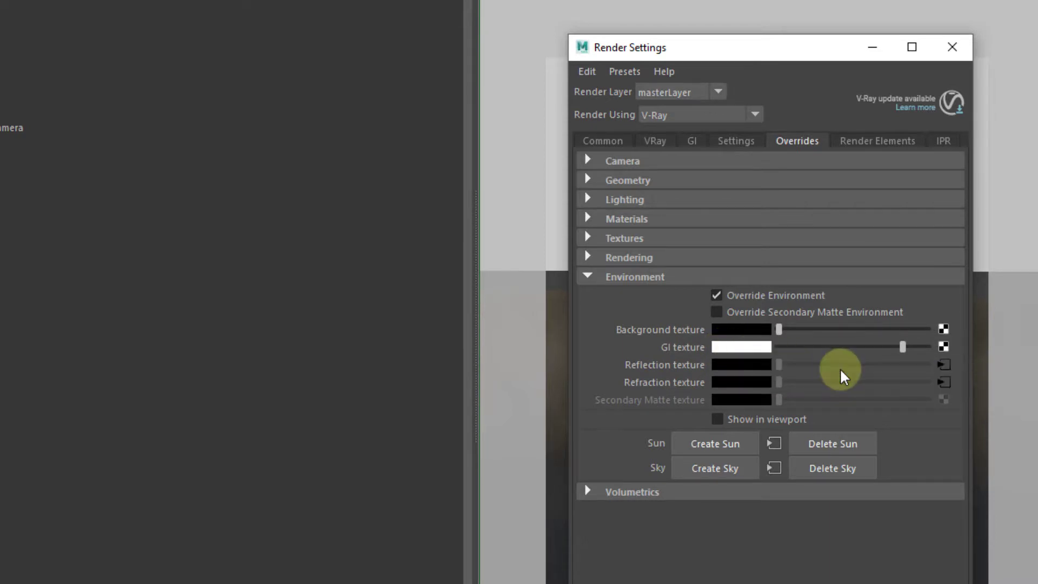
mouse_move(841, 384)
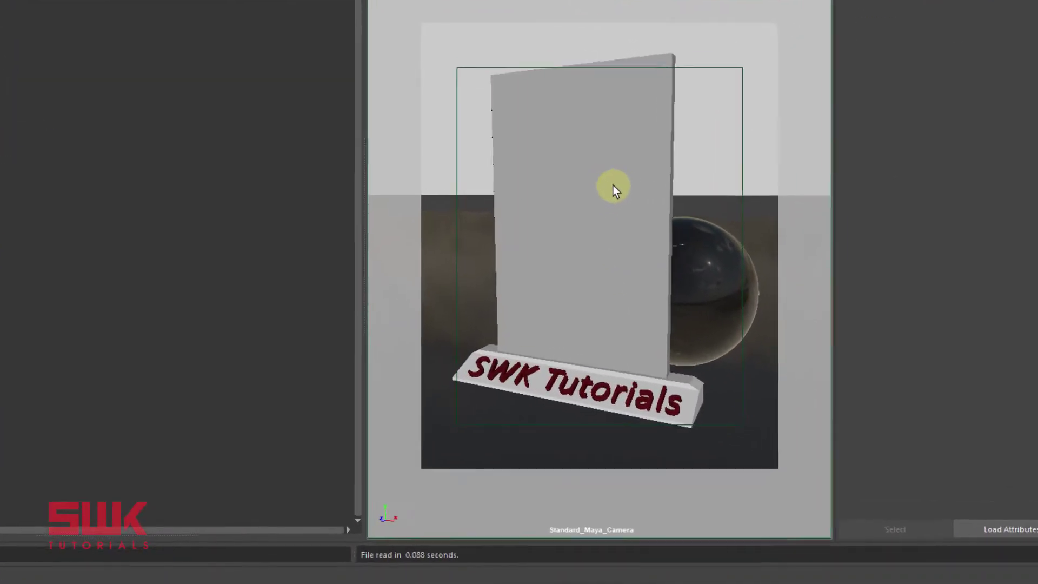
Assign a new VRay Mtl to Glass_Panel and open the V-Ray Frame Buffer.
left_click(613, 184)
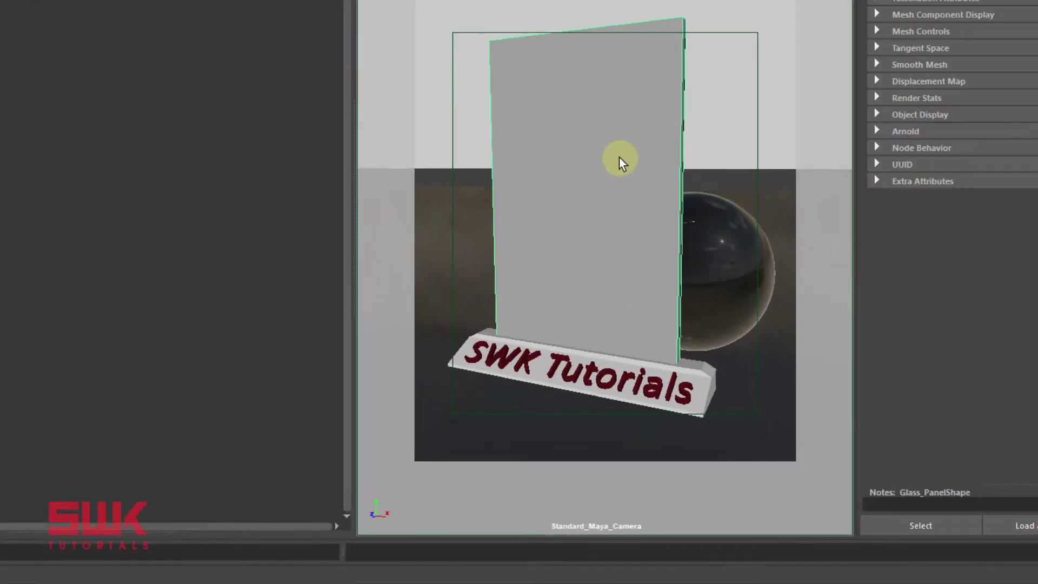
right_click(618, 158)
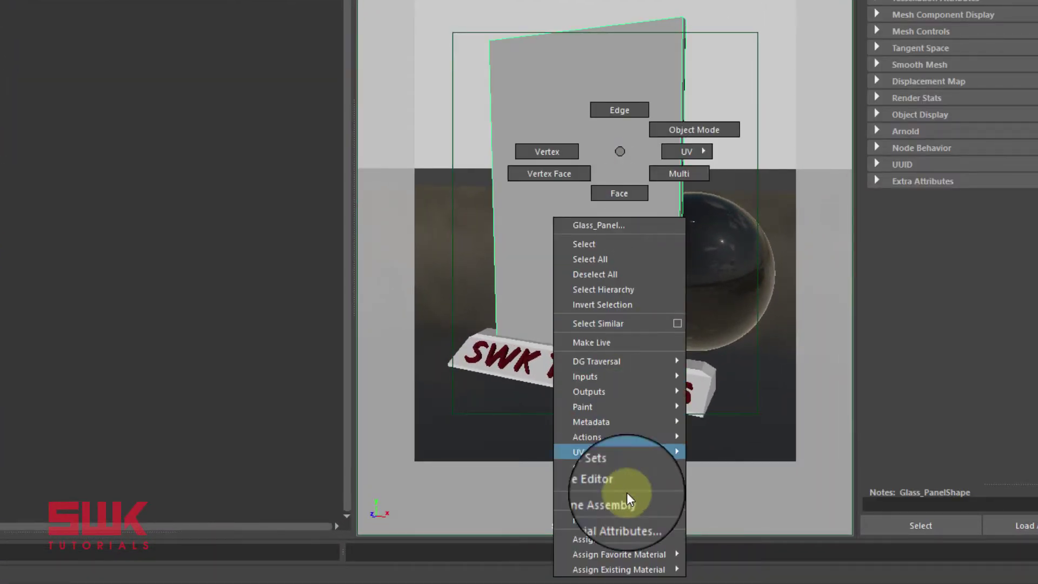
left_click(633, 540)
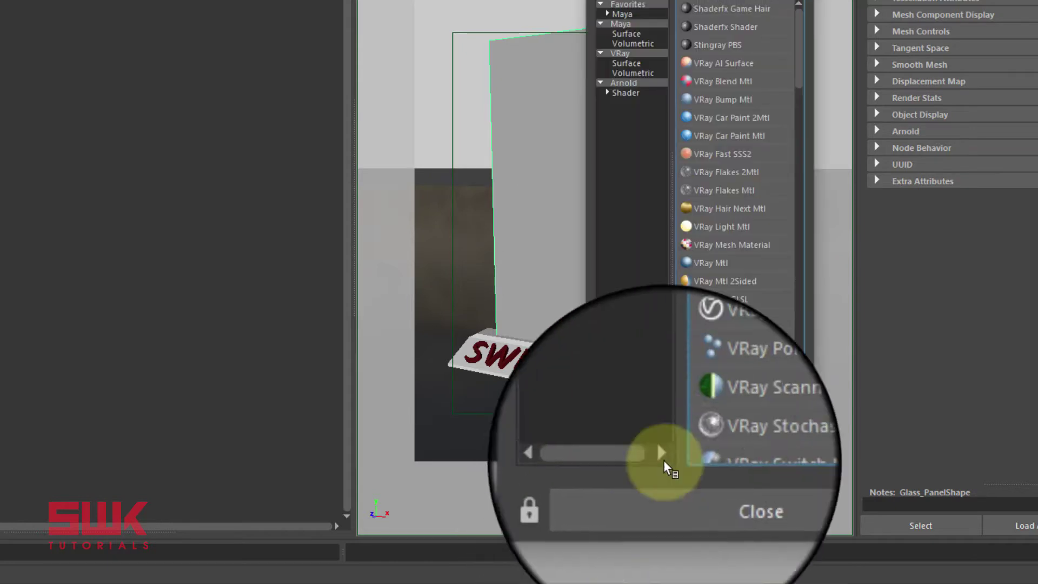
left_click(627, 62)
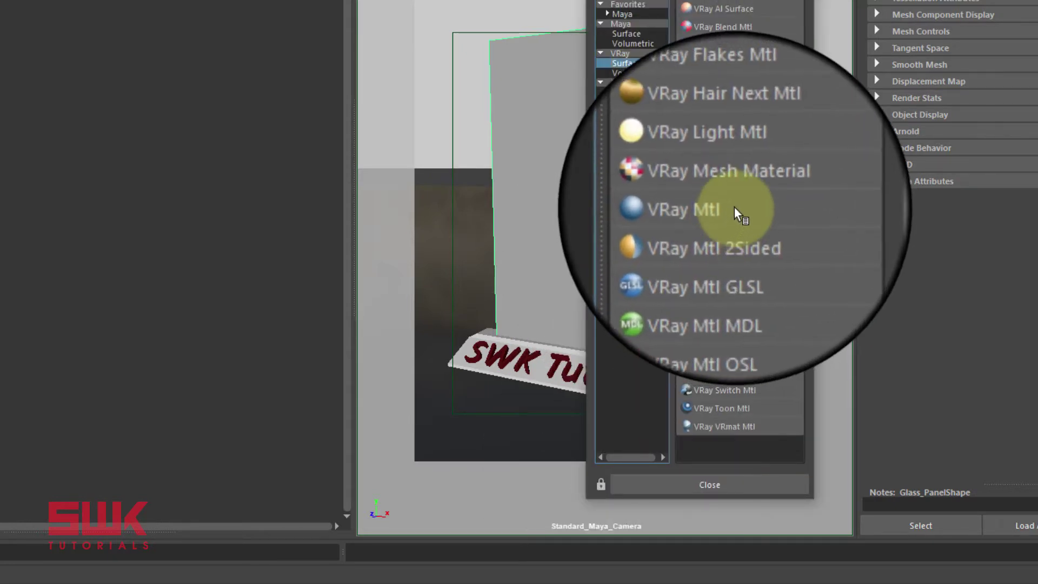
left_click(734, 209)
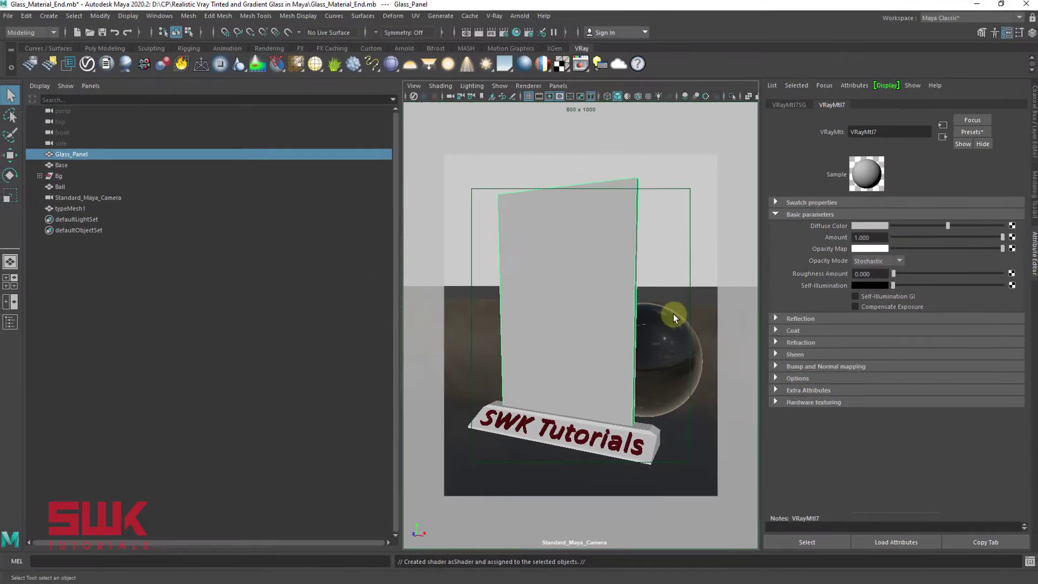
left_click(580, 64)
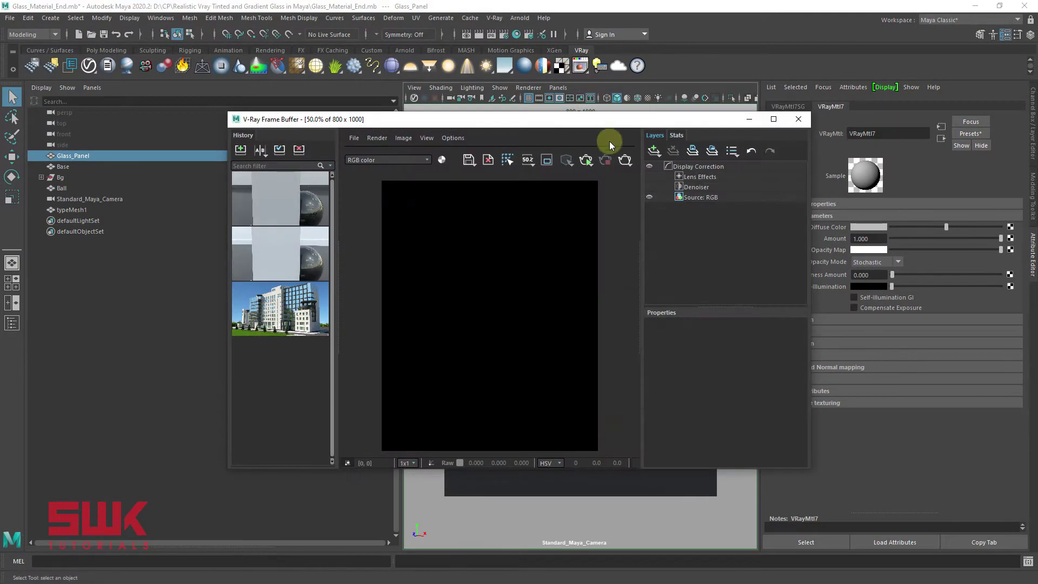
Start IPR in the V-Ray Frame Buffer and drag the VRayMtl diffuse colour to black.
left_click(586, 162)
left_click_drag(602, 119, 545, 91)
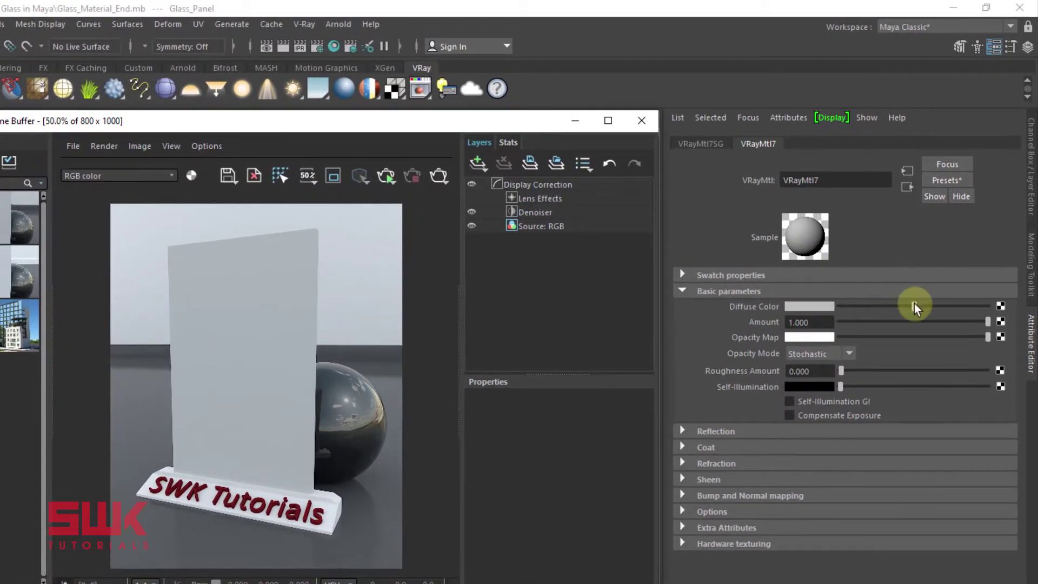
left_click_drag(913, 304, 815, 309)
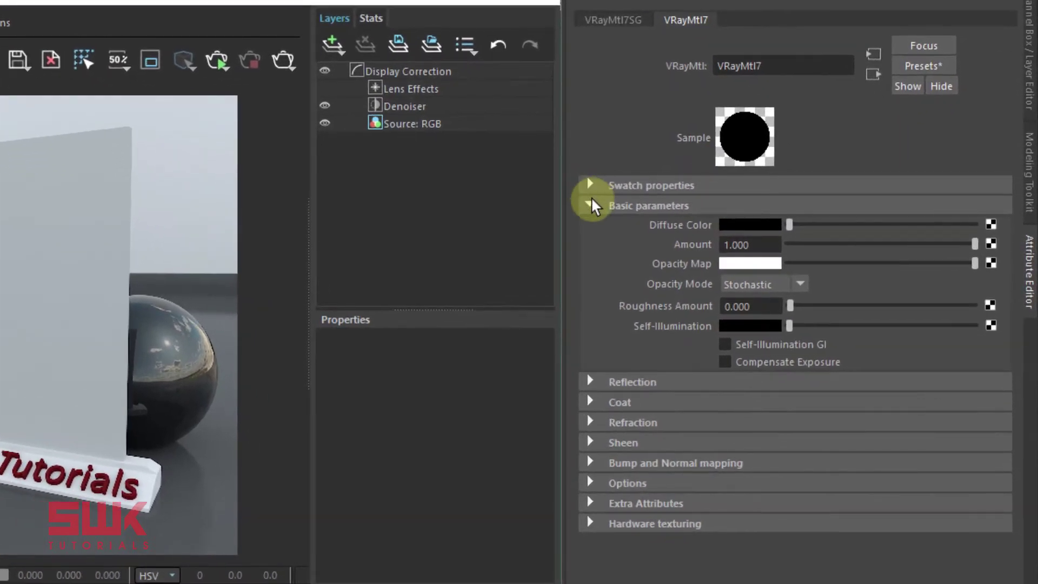
Set the reflection colour to RGB 230, 230, 230 and re-render the panel.
left_click(591, 204)
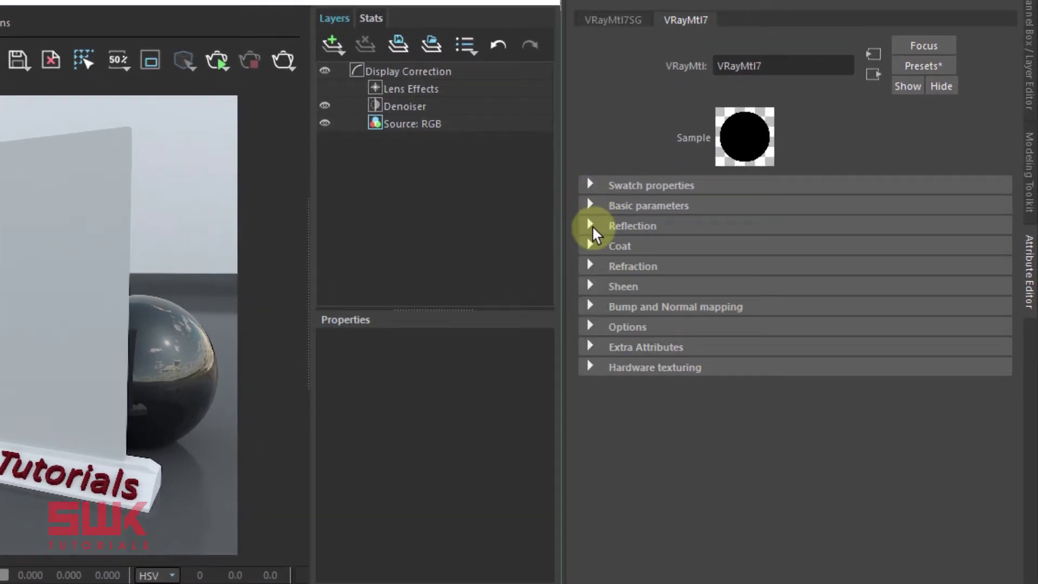
left_click(590, 226)
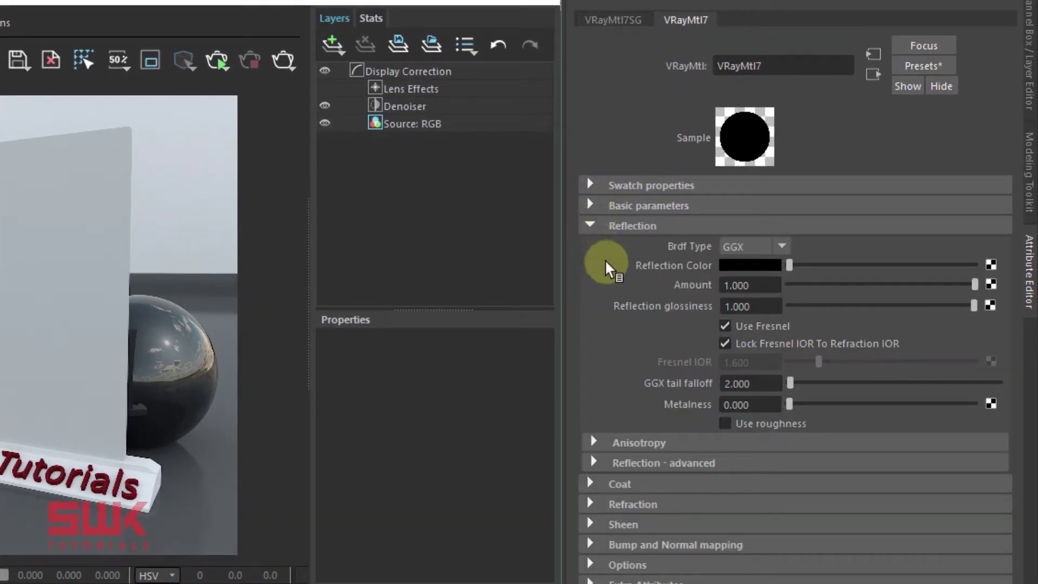
left_click(741, 267)
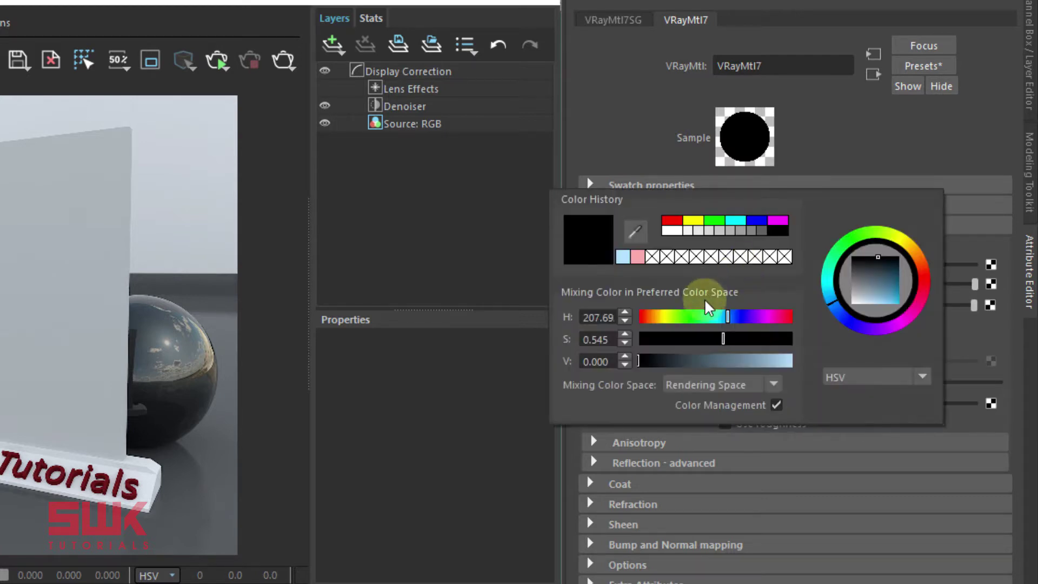
left_click(844, 389)
left_click(854, 404)
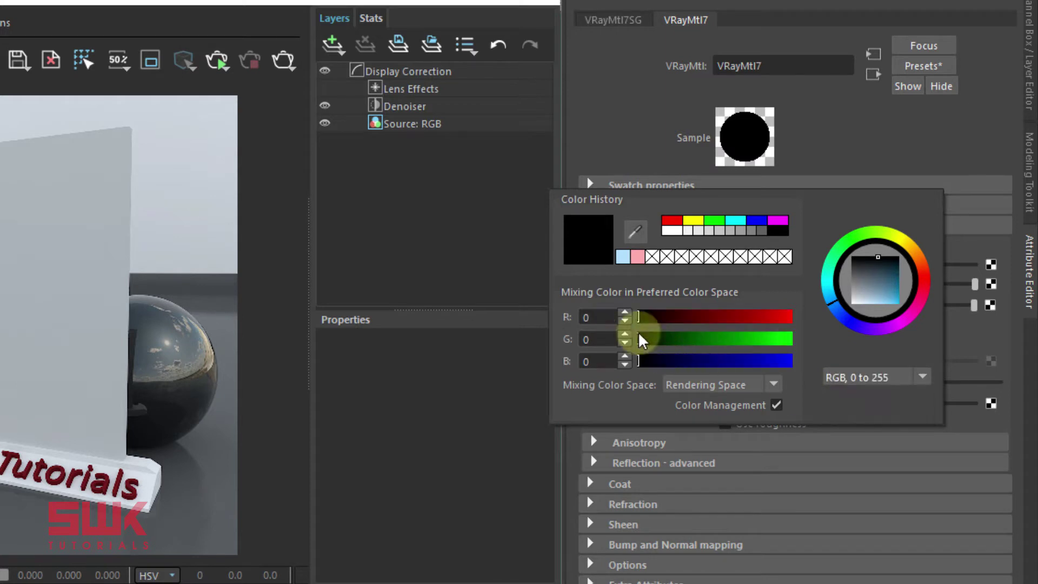
left_click(601, 312)
type("230")
key("Tab")
type("230")
key("Tab")
type("230")
key("Return")
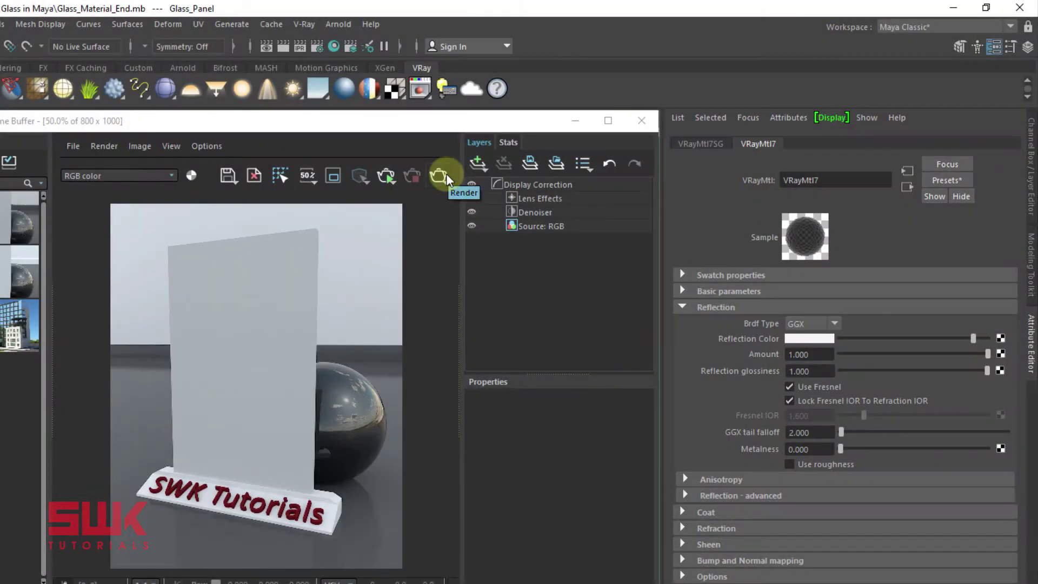
left_click(443, 179)
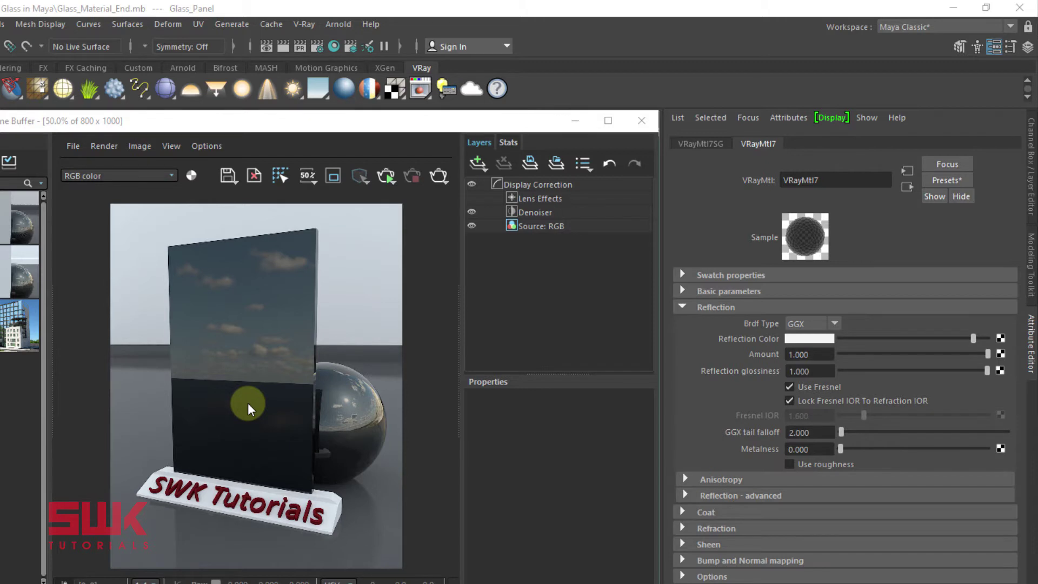
Set the refraction colour to RGB 250, 250, 250 and re-render.
left_click(682, 306)
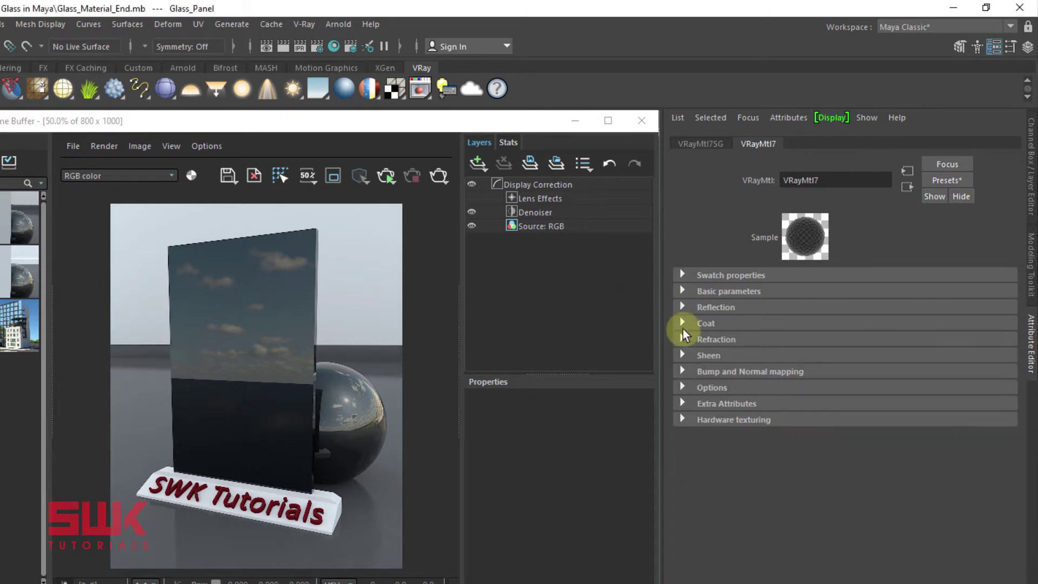
left_click(682, 339)
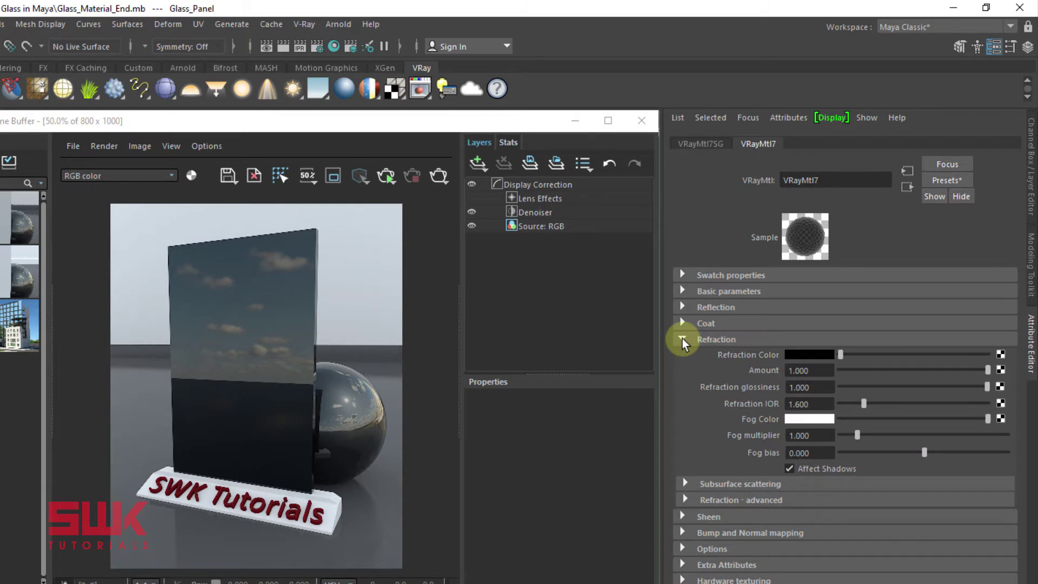
left_click(827, 355)
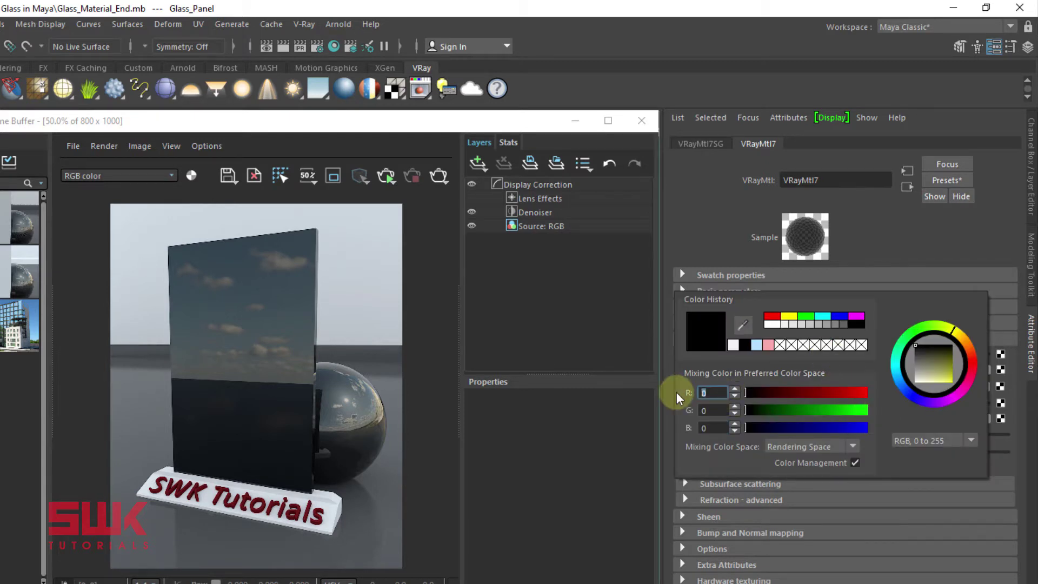
type("250")
key("Tab")
type("250")
key("Tab")
type("250")
key("Return")
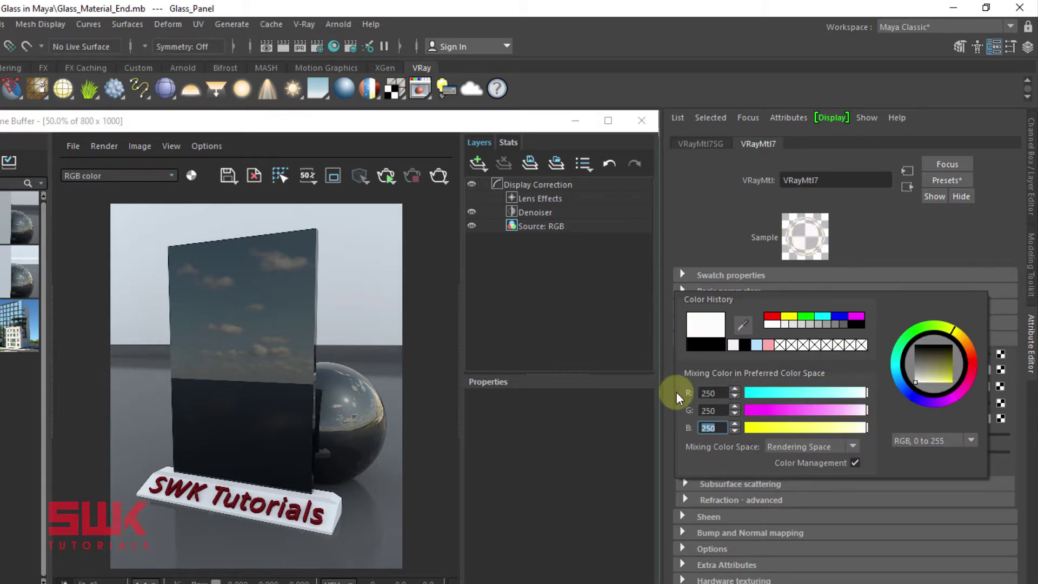
left_click(442, 174)
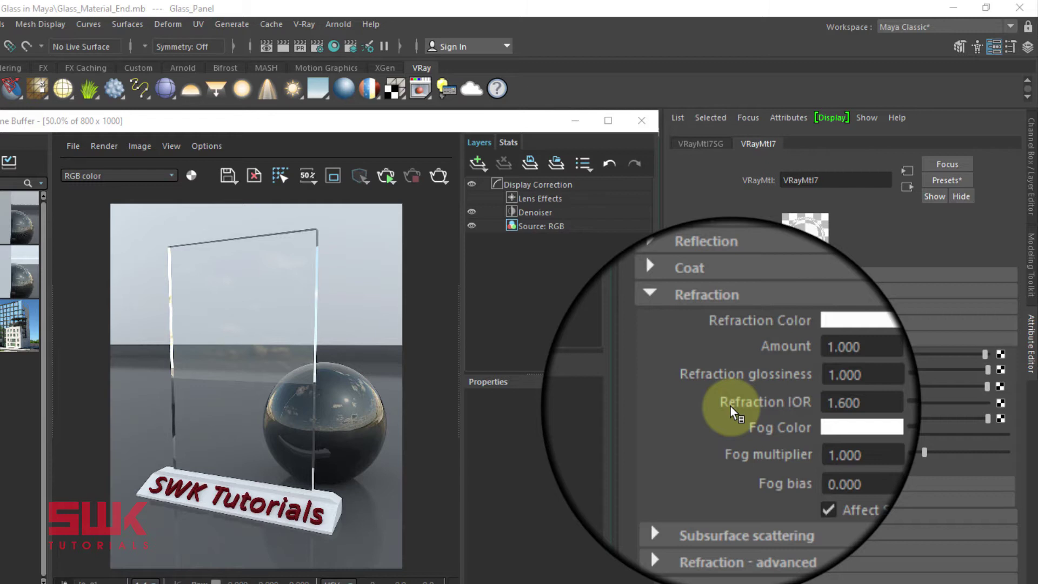
Set the Refraction IOR to 1.517.
left_click(768, 404)
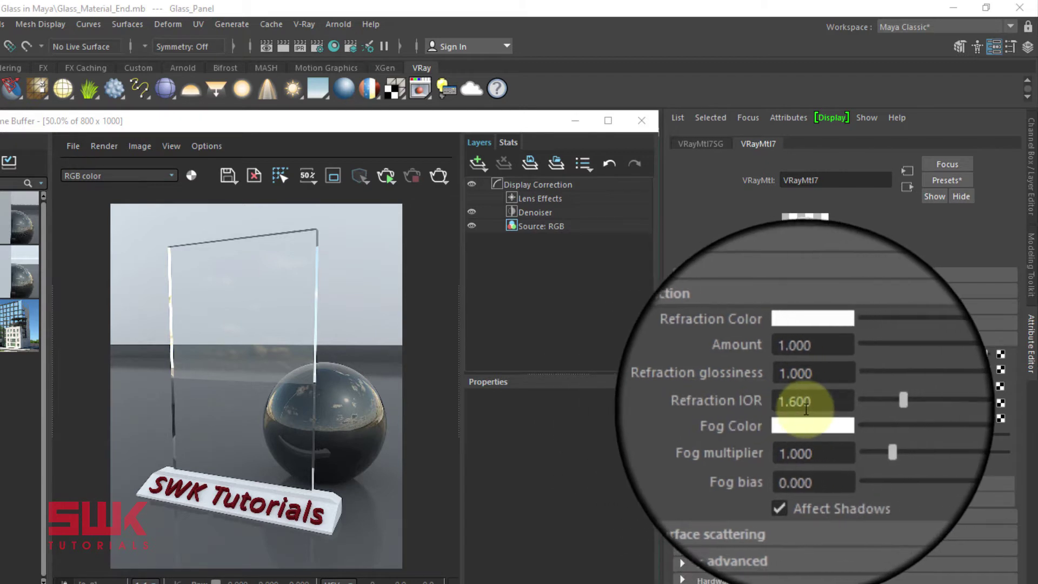
type("1.")
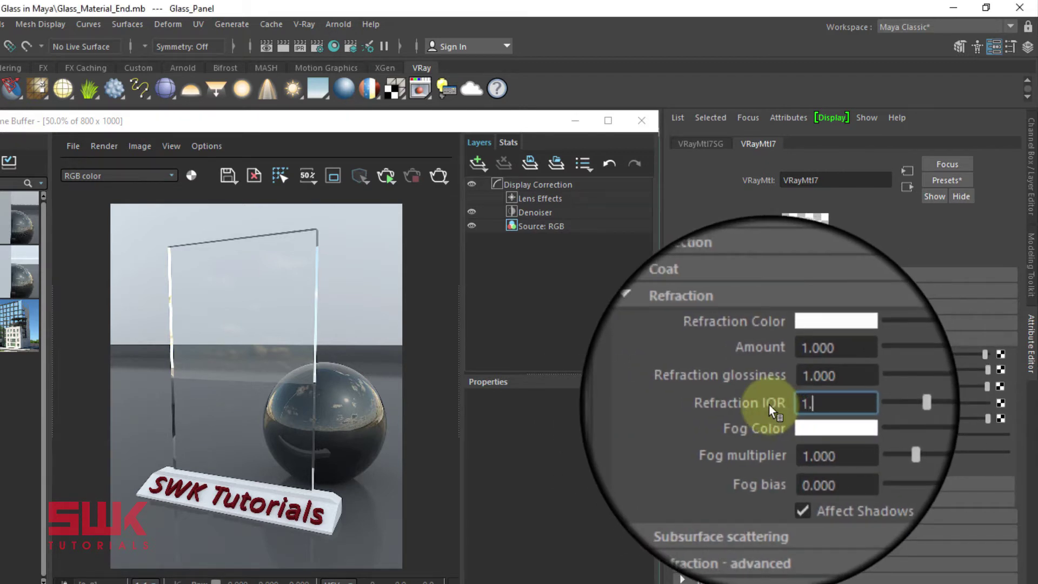
type("517")
key("Return")
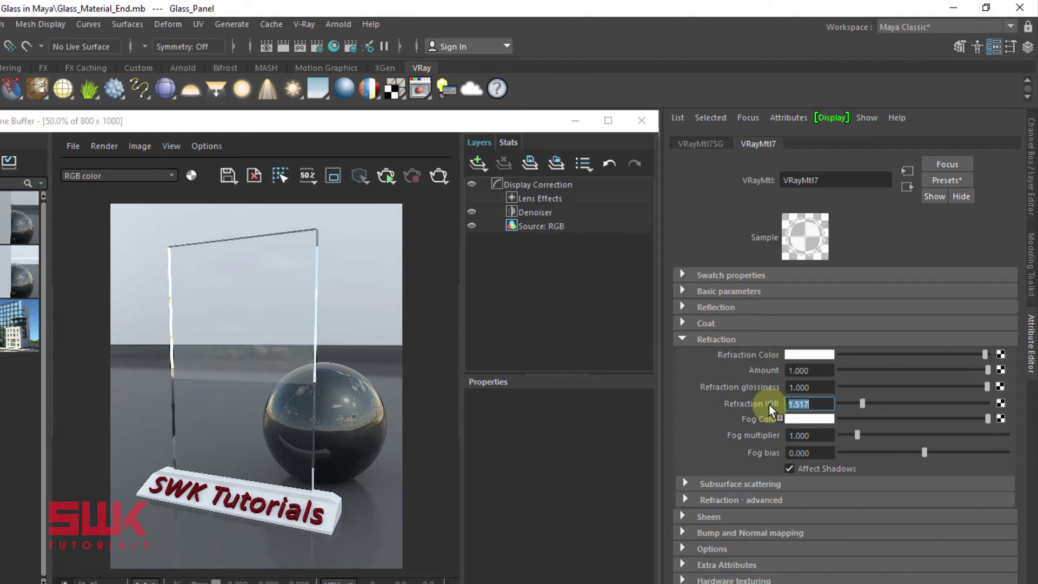
Set the advanced refraction Max depth to 10.
left_click(741, 499)
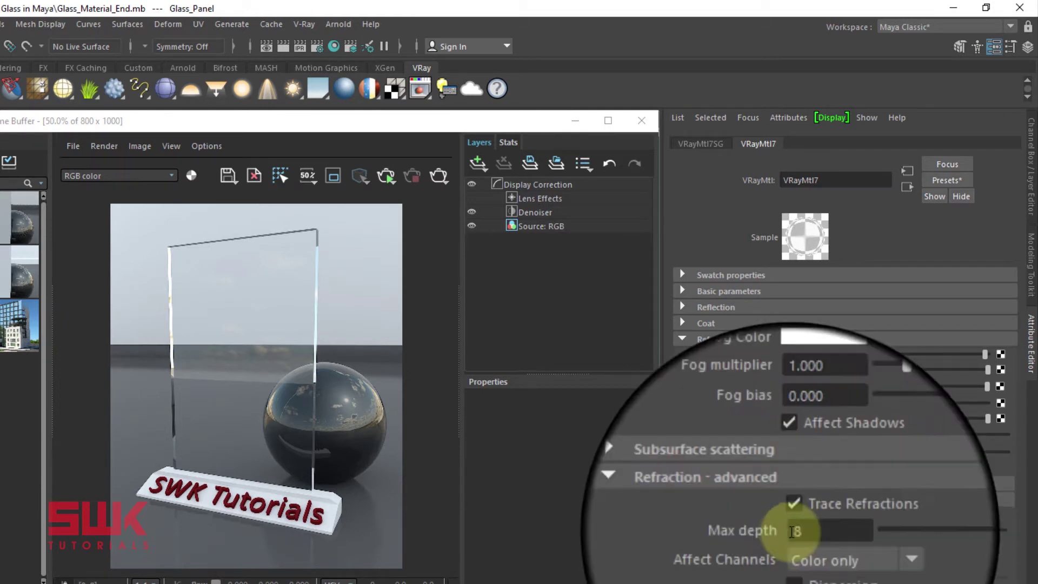
left_click(793, 531)
type("10")
key("Return")
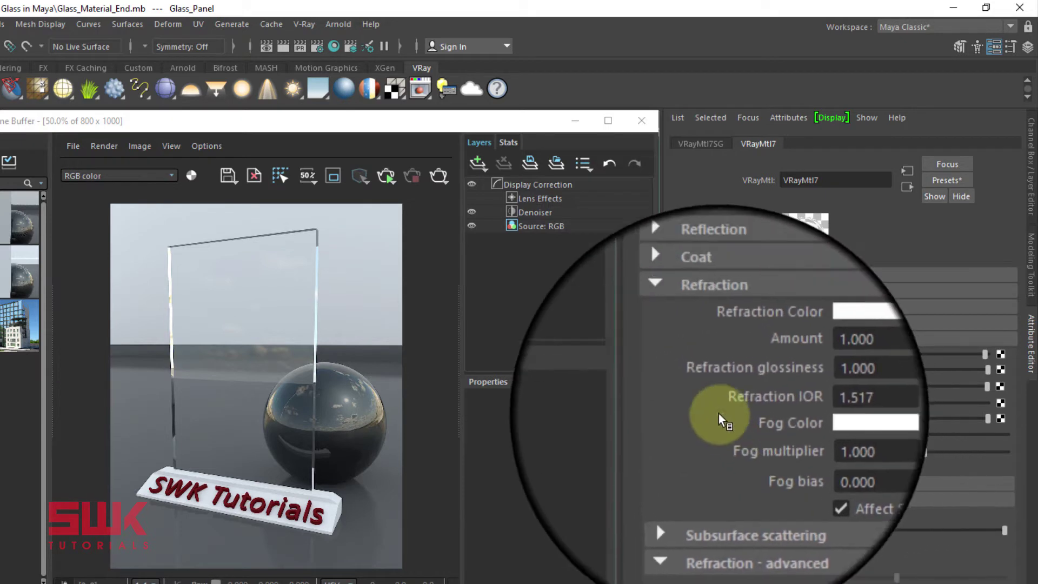
Set the advanced reflection Max depth to 10, then collapse Reflection.
left_click(702, 341)
left_click(701, 309)
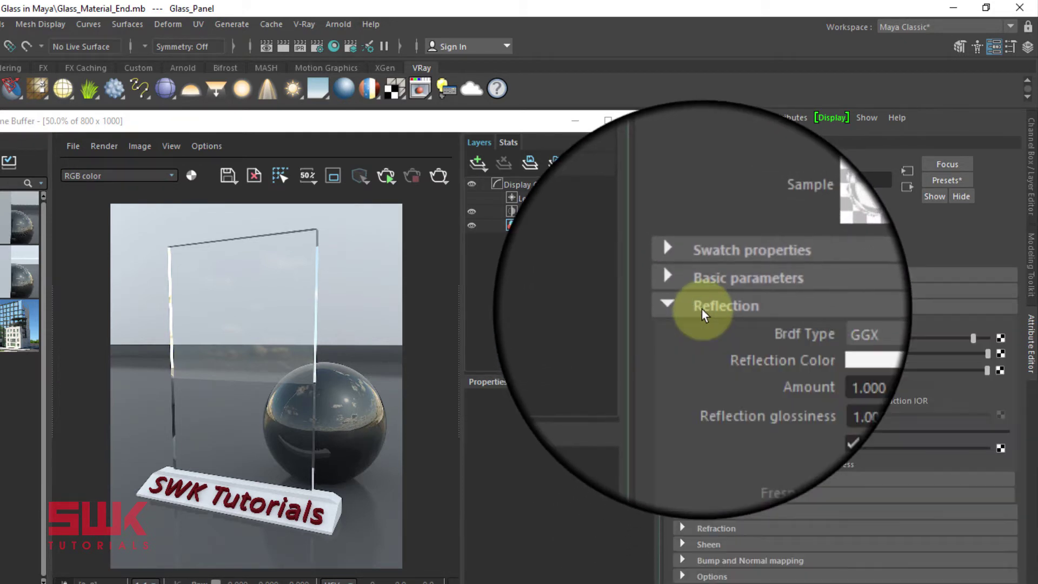
left_click(724, 493)
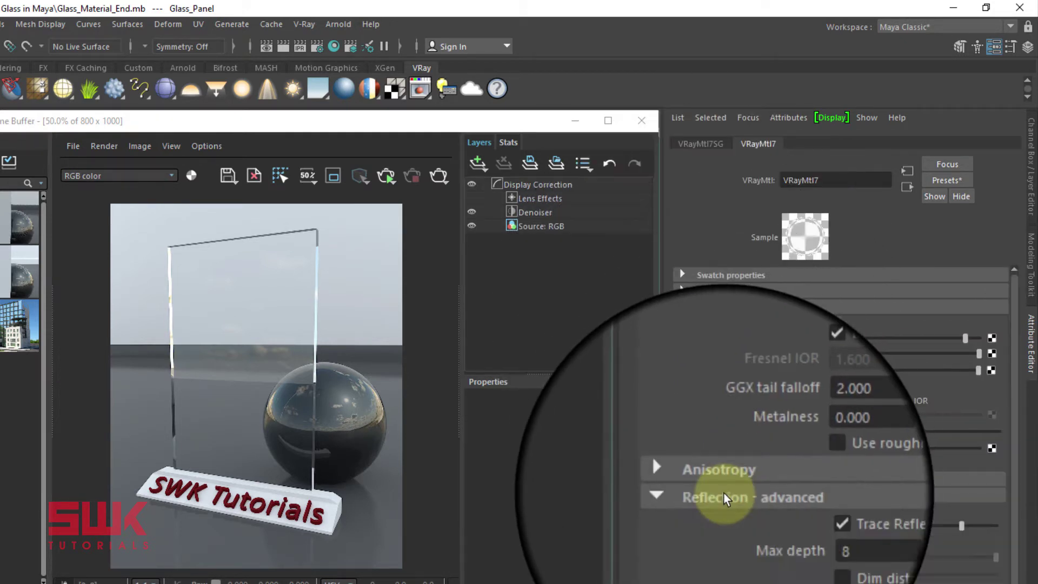
double_click(810, 522)
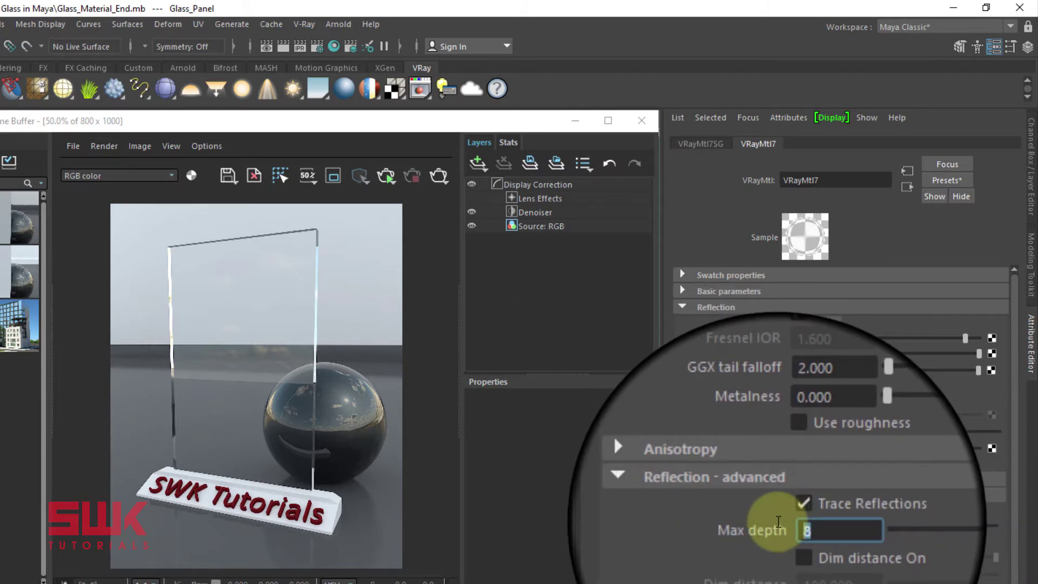
type("10")
key("Return")
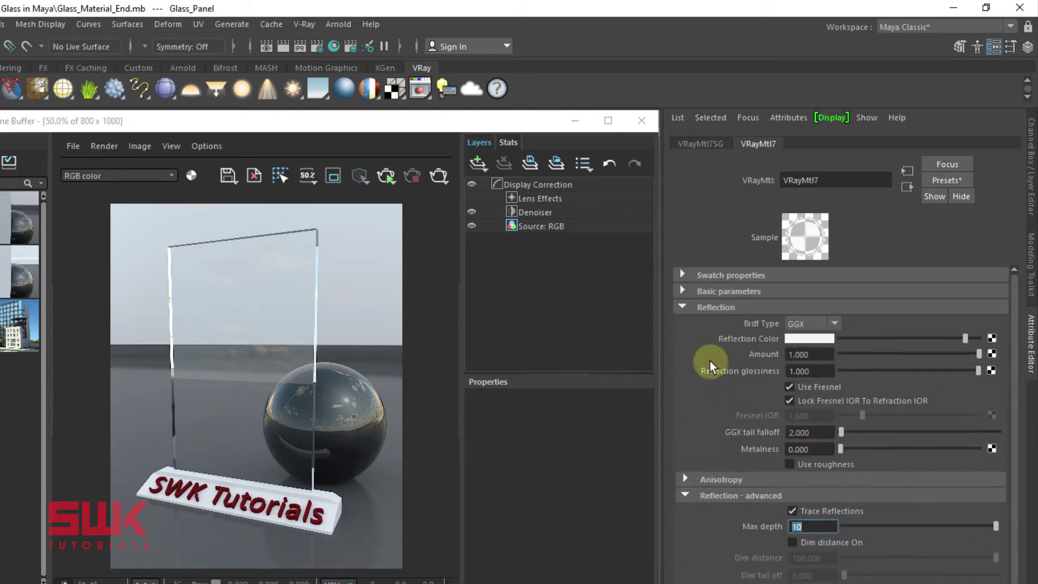
left_click(699, 308)
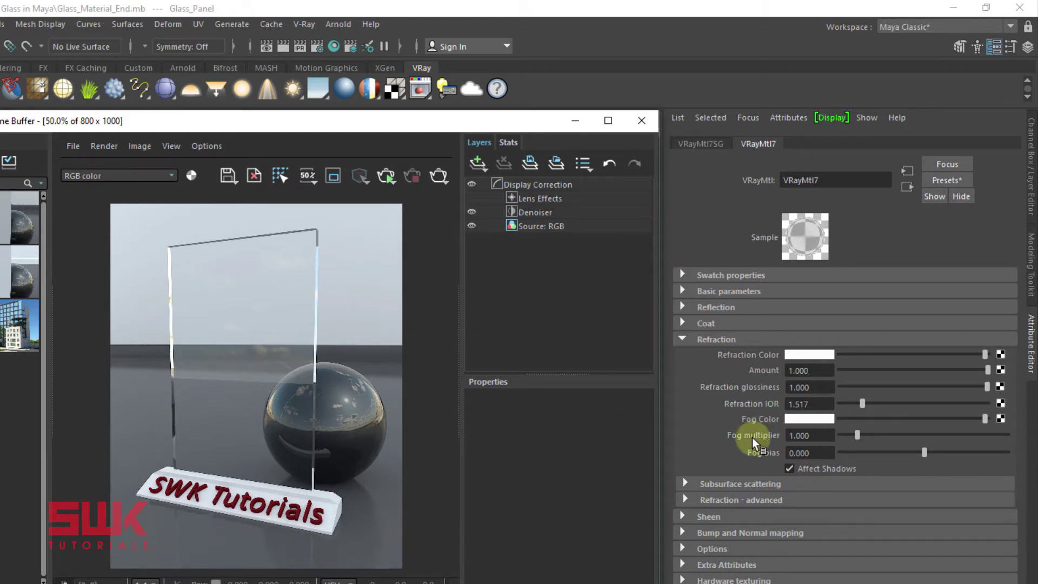
Make the fog colour red, then lower HSV saturation to about 0.49 for pink.
left_click(801, 420)
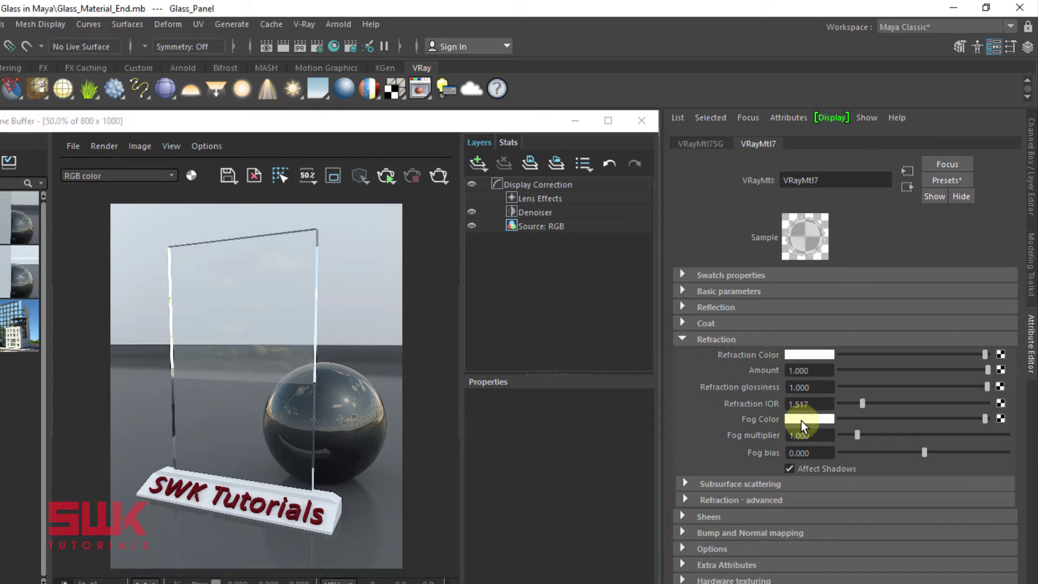
left_click(744, 383)
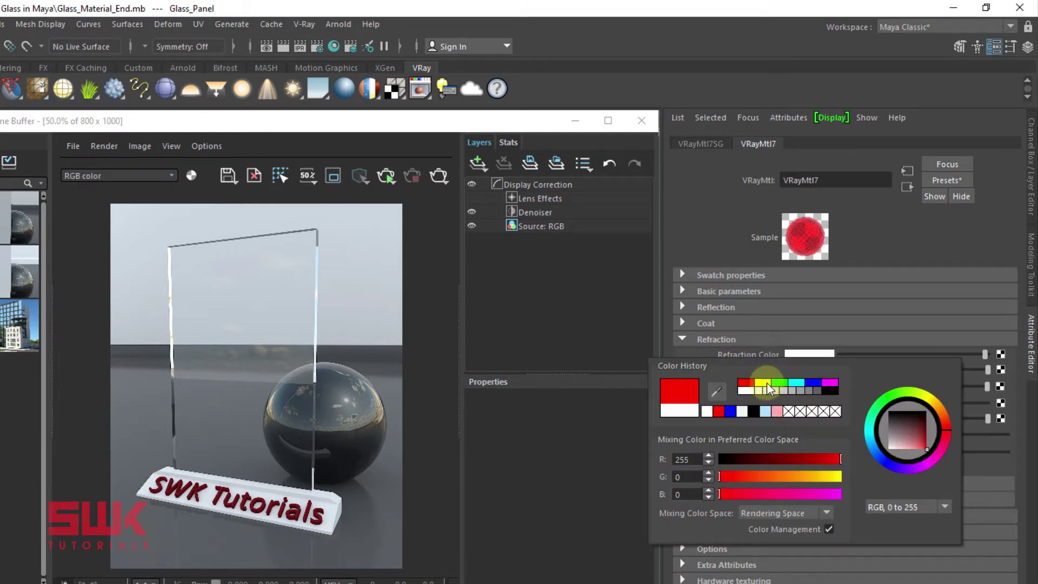
left_click(762, 383)
left_click(780, 384)
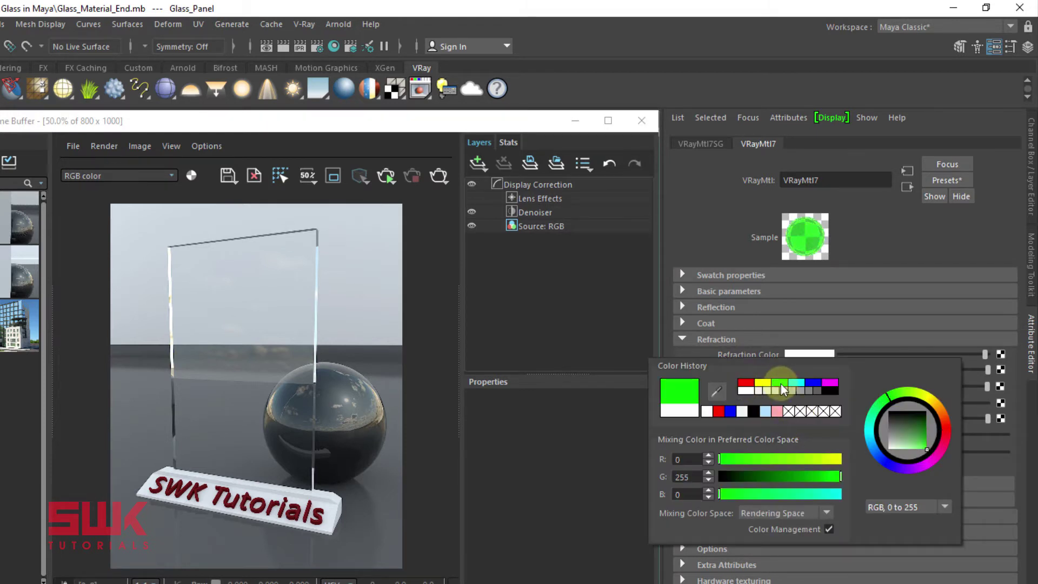
left_click(895, 513)
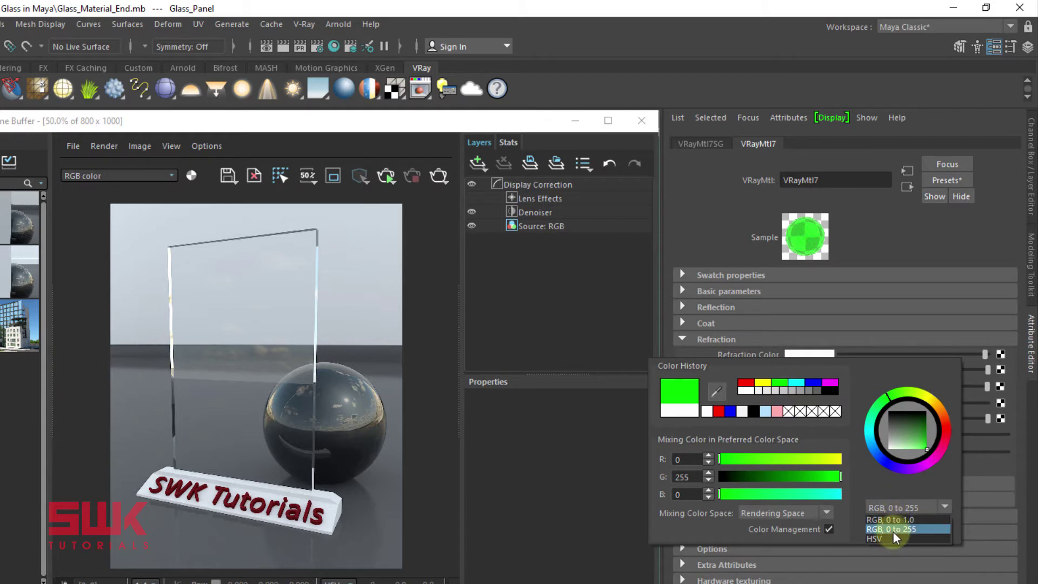
left_click(891, 537)
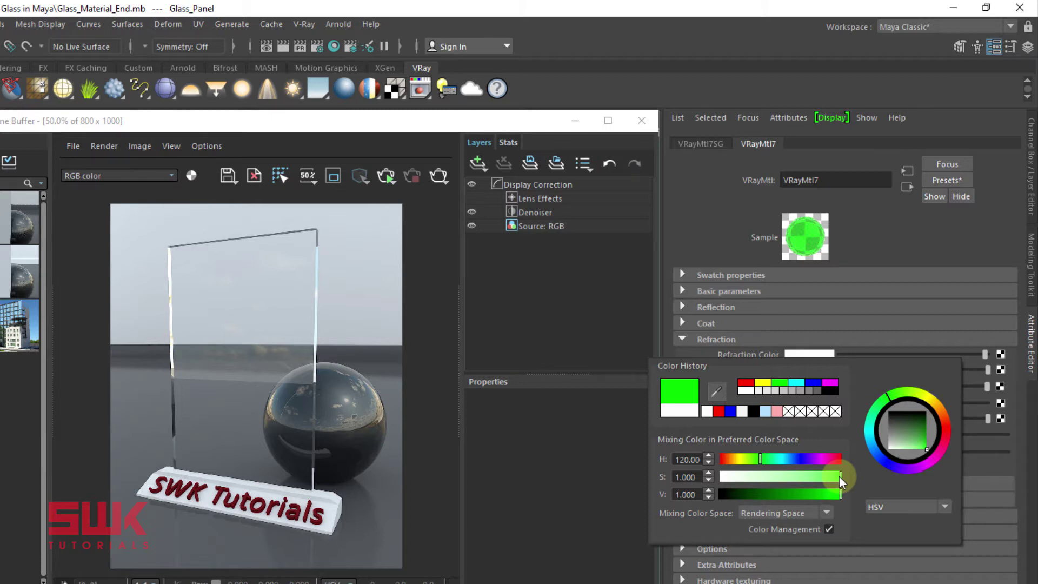
left_click(748, 384)
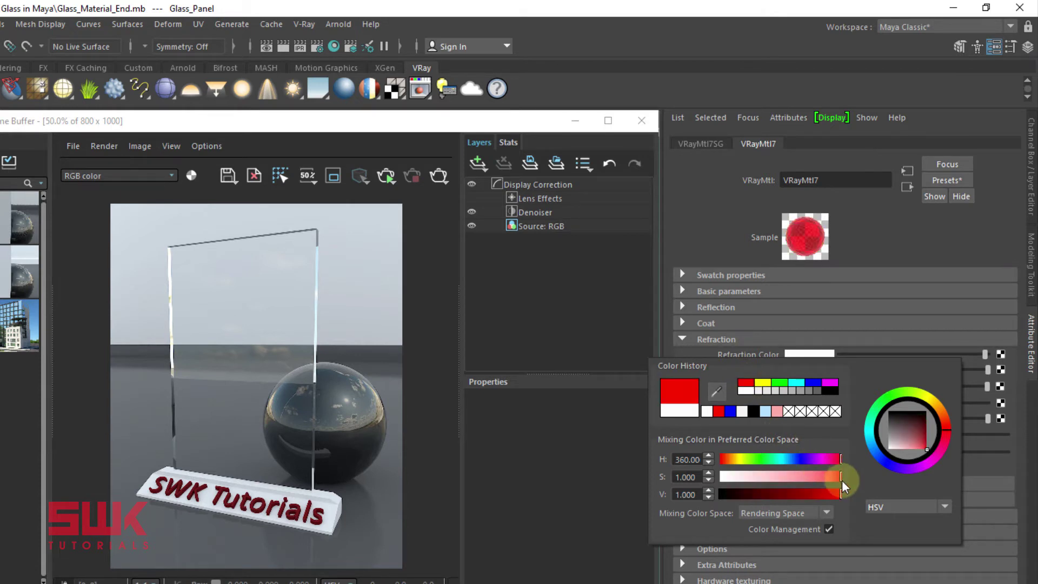
left_click_drag(837, 476, 777, 479)
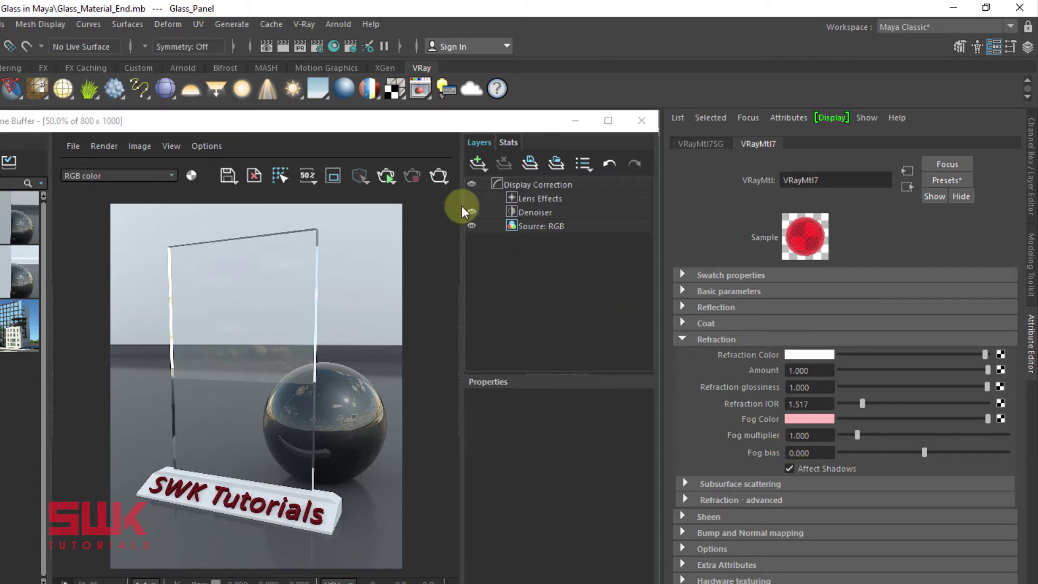
Start an interactive render and test fog multipliers of 5 and 1.
left_click(394, 170)
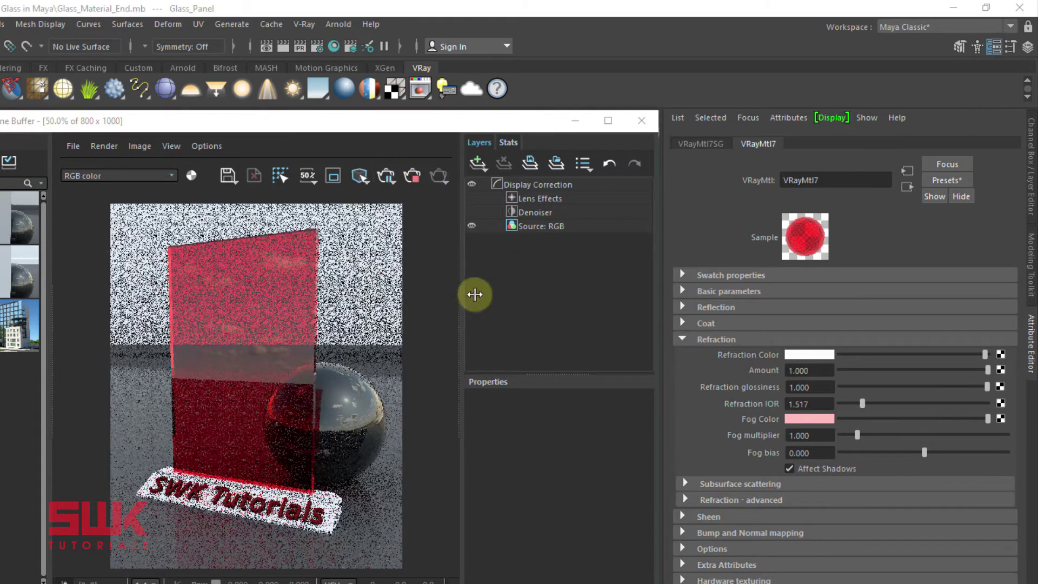
left_click(817, 437)
left_click_drag(817, 437, 787, 436)
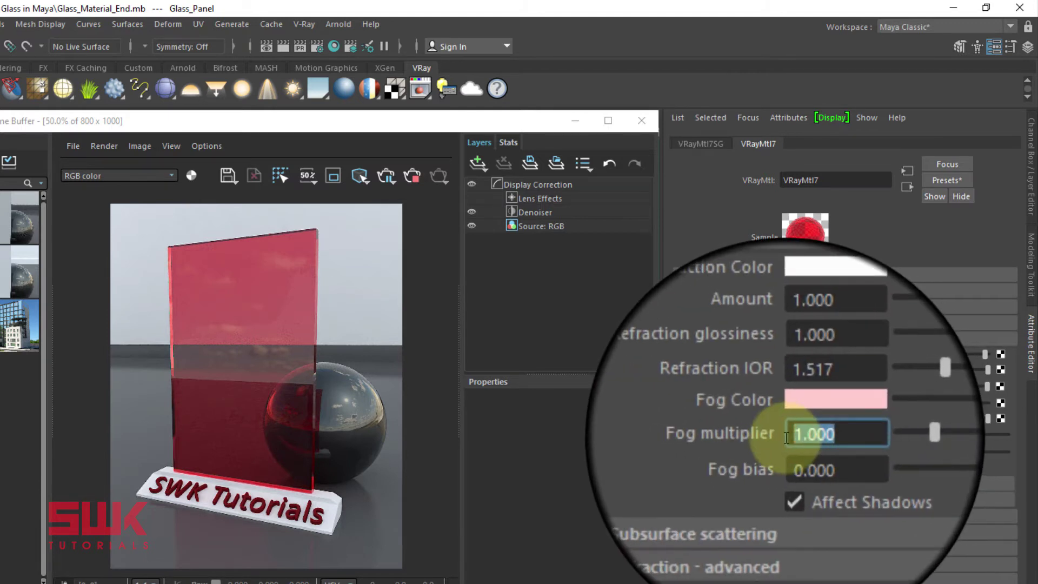
type("5")
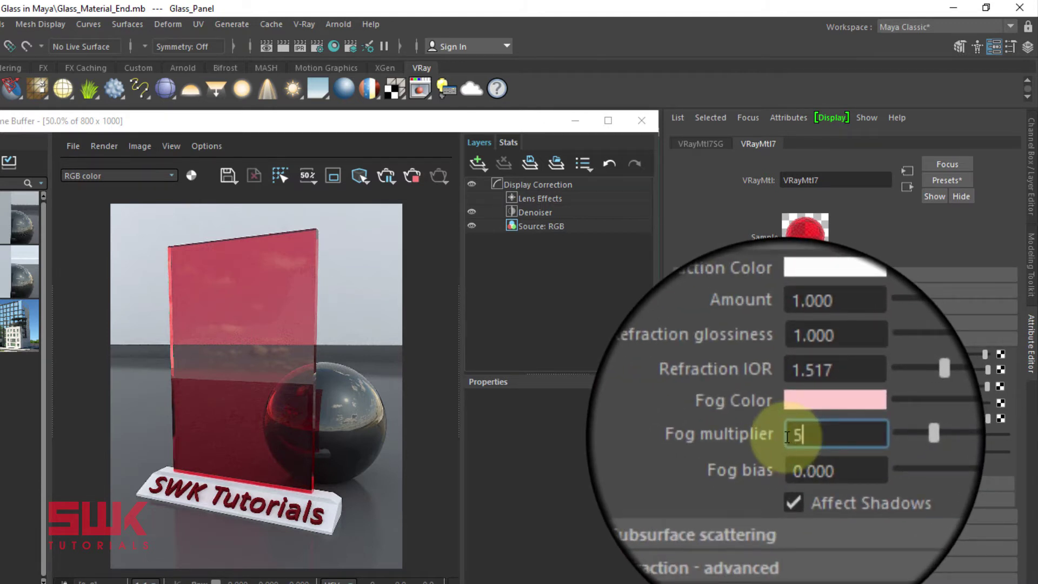
key("Return")
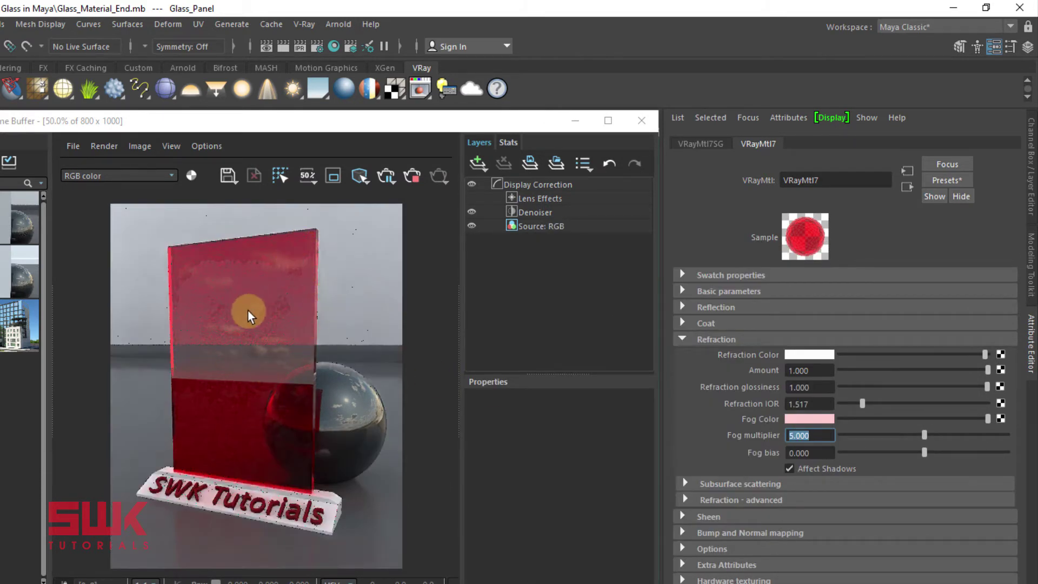
left_click(817, 435)
left_click_drag(817, 436, 791, 435)
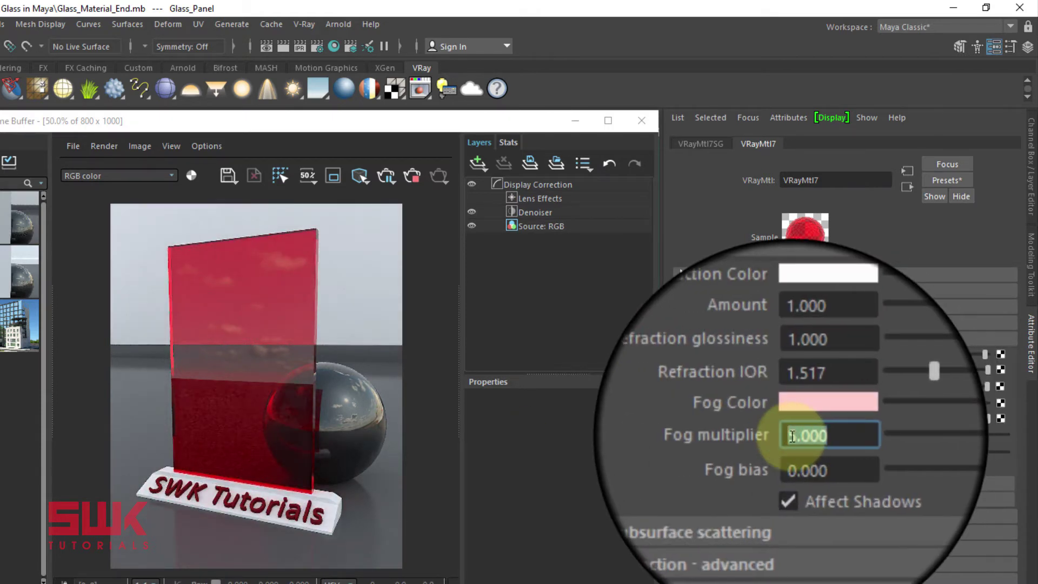
type("1")
key("Return")
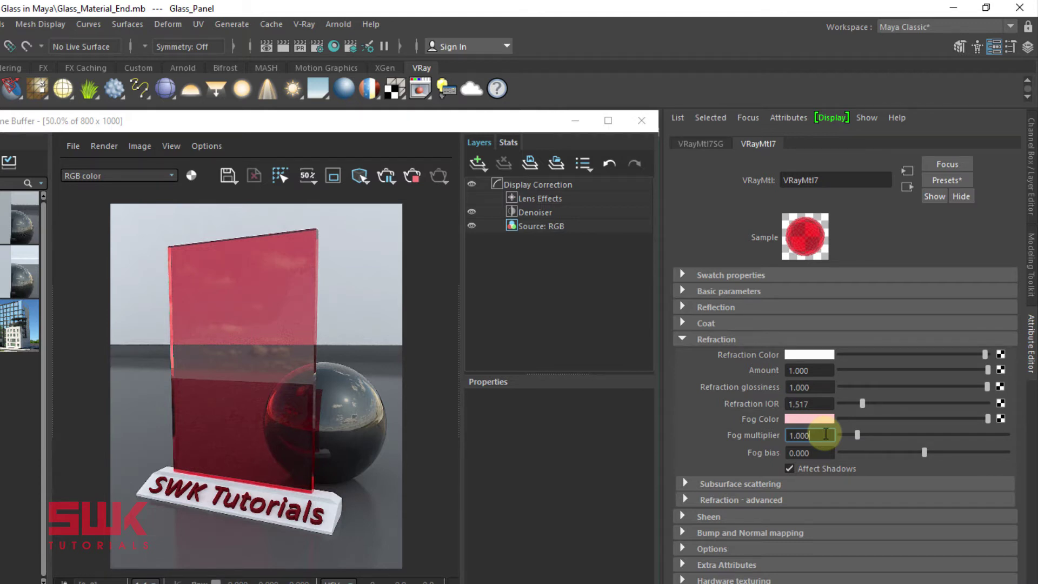
Try fog multipliers 0.5 and 0.2, settling on 0.1.
left_click_drag(825, 434, 785, 432)
type(".")
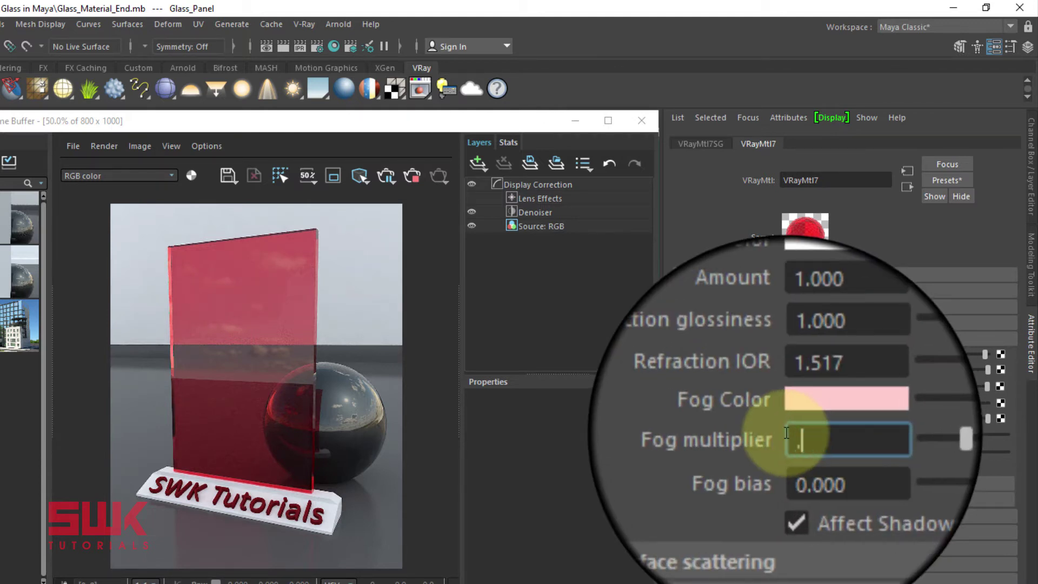
type("5")
key("Return")
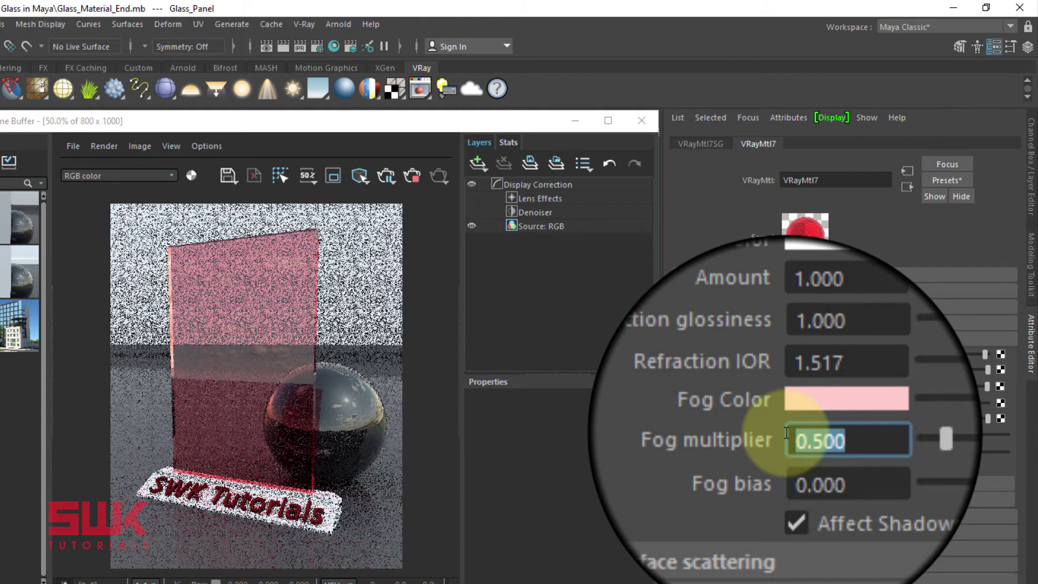
type(".2")
key("Return")
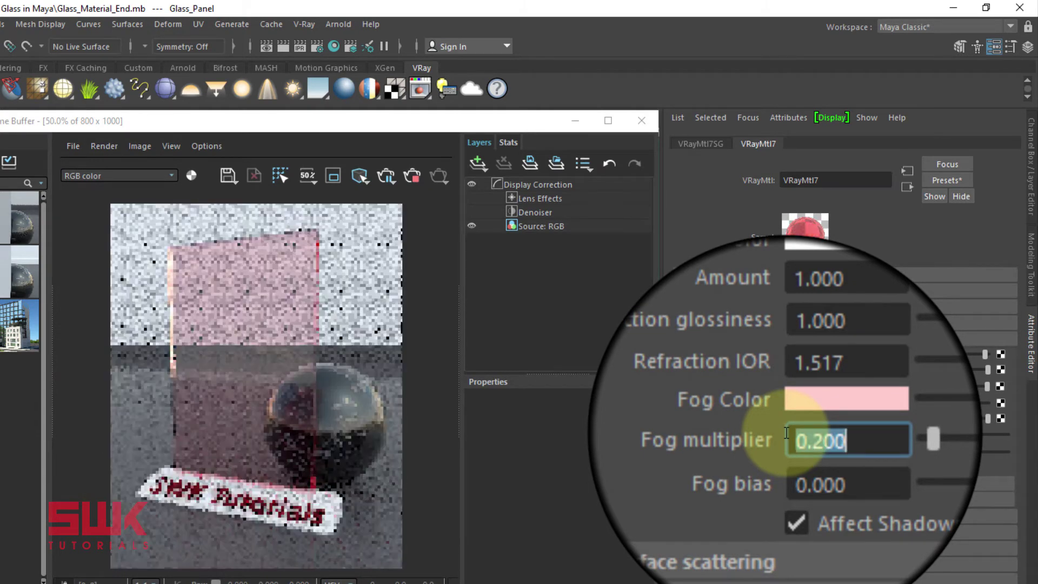
type(".1")
key("Return")
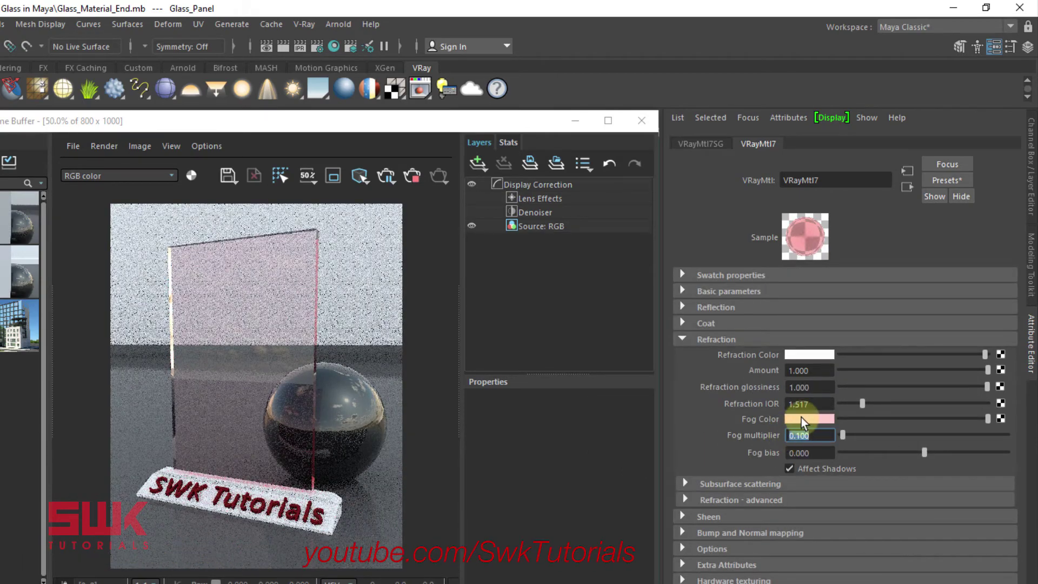
Shift the fog colour hue to about 152 for pale mint green and re-render.
left_click(801, 417)
left_click_drag(839, 455, 769, 455)
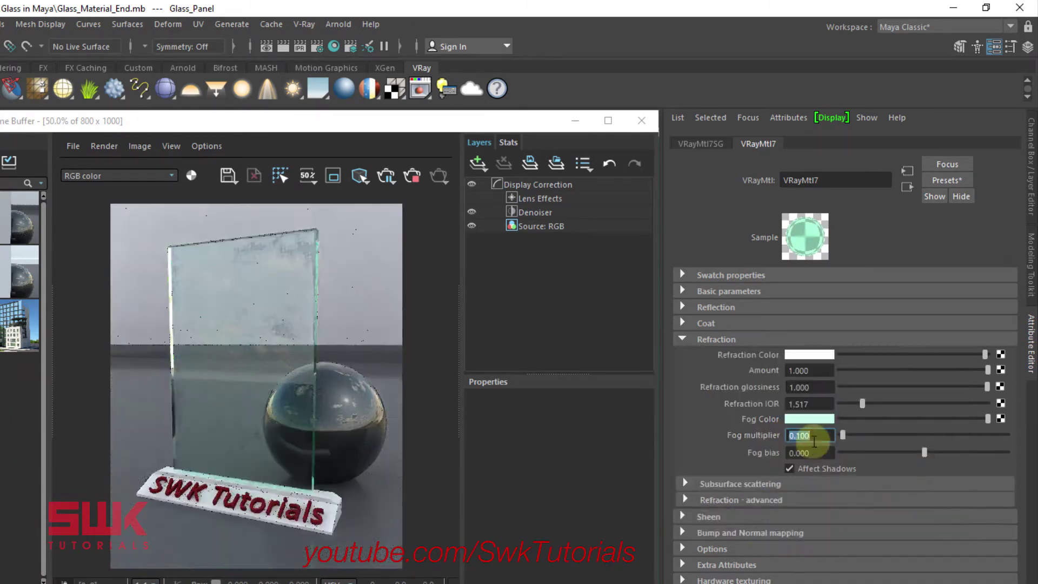
double_click(800, 435)
left_click(437, 177)
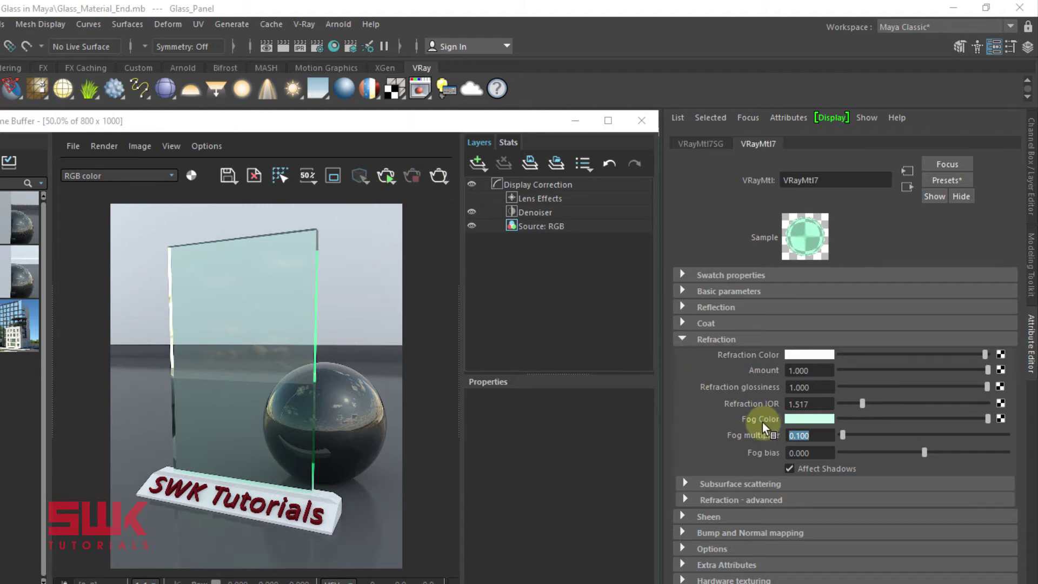
Connect a Ramp texture to the Fog Color and start an interactive render.
left_click(1001, 418)
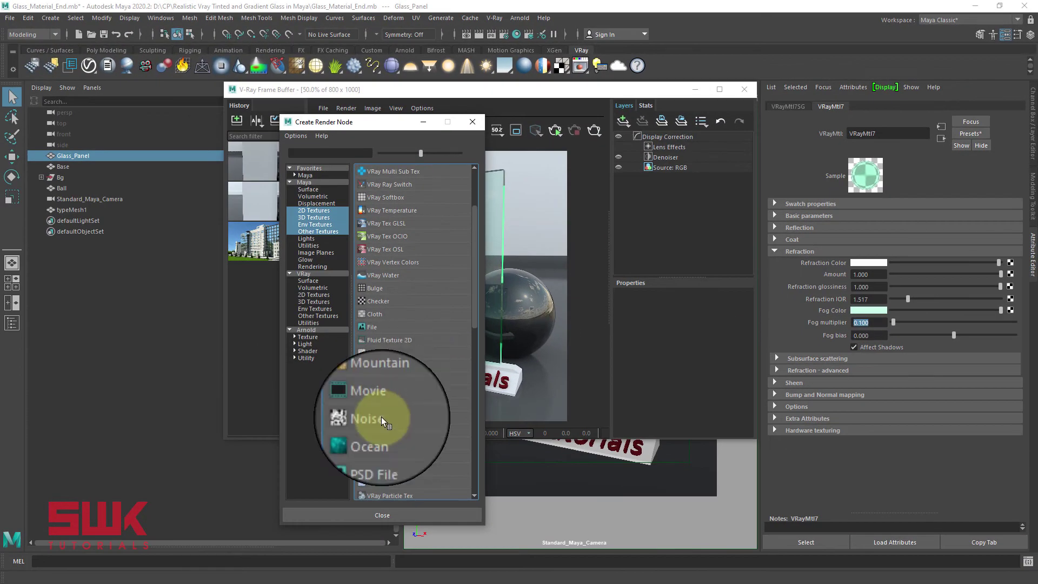
left_click(384, 456)
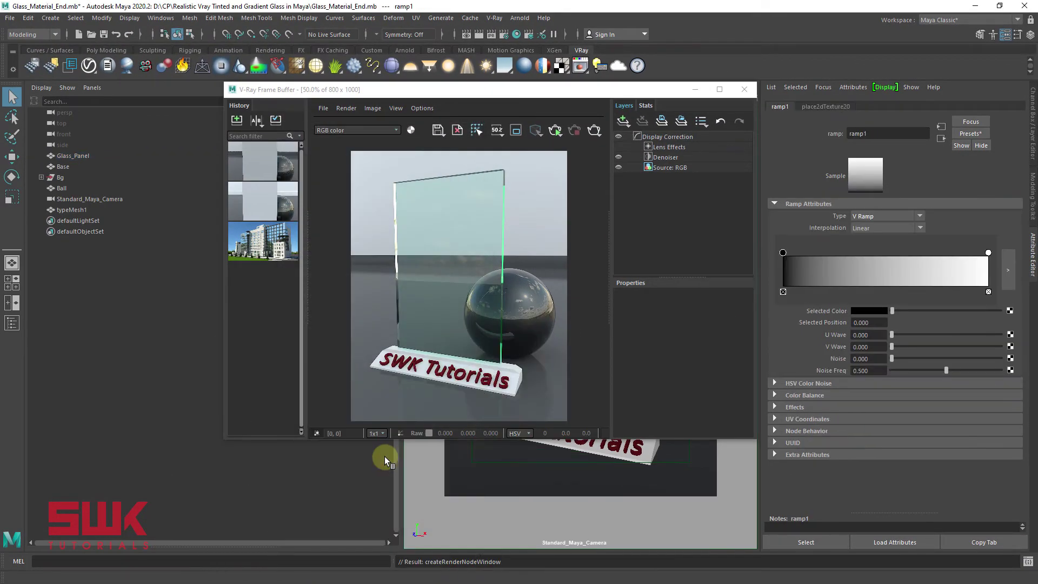
left_click(556, 131)
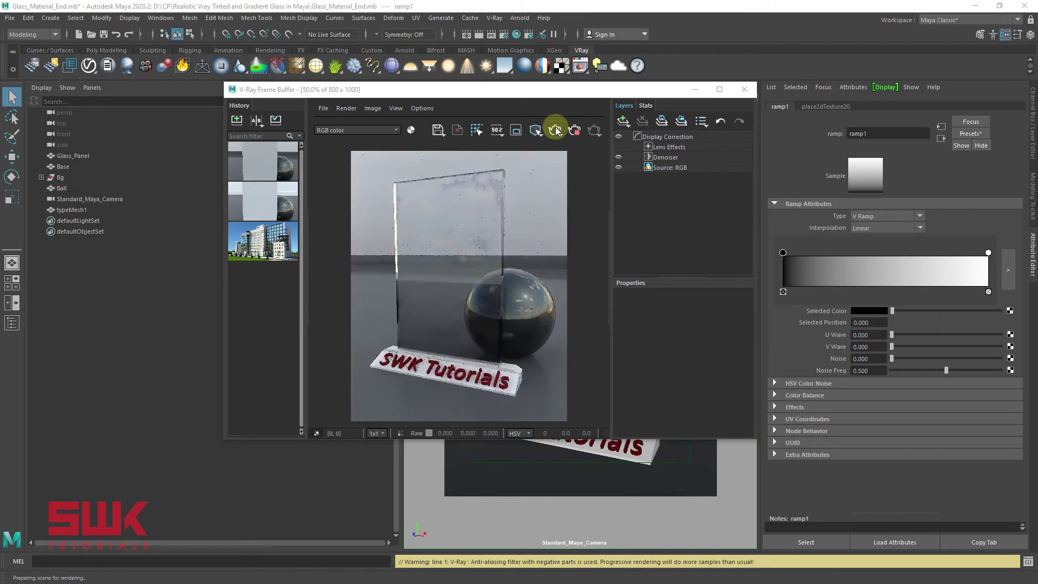
left_click_drag(534, 93, 585, 105)
left_click(604, 192)
Set the glass material's fog multiplier back to 1.
left_click(943, 106)
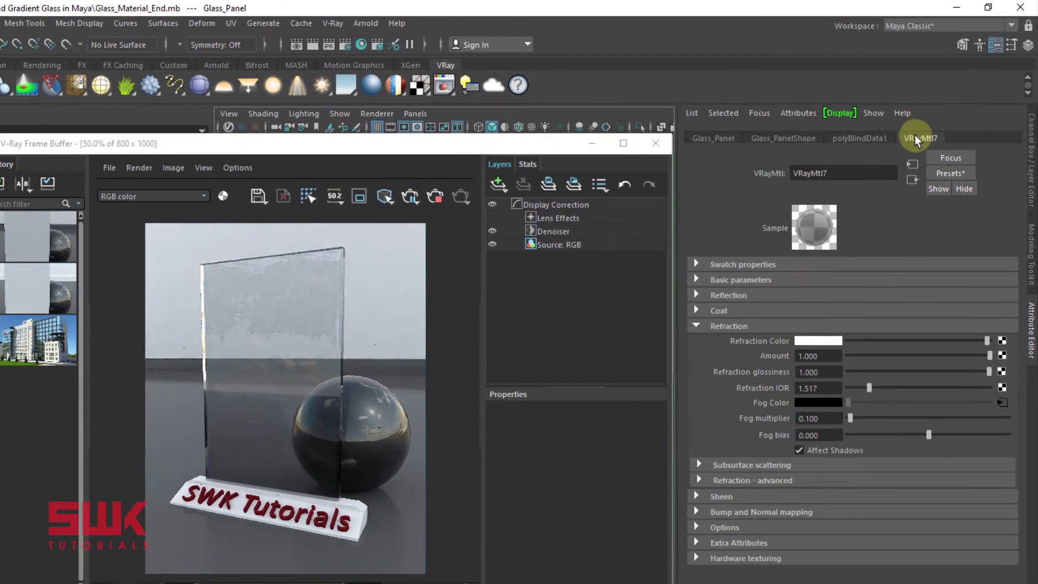
double_click(834, 417)
type("1")
key("Return")
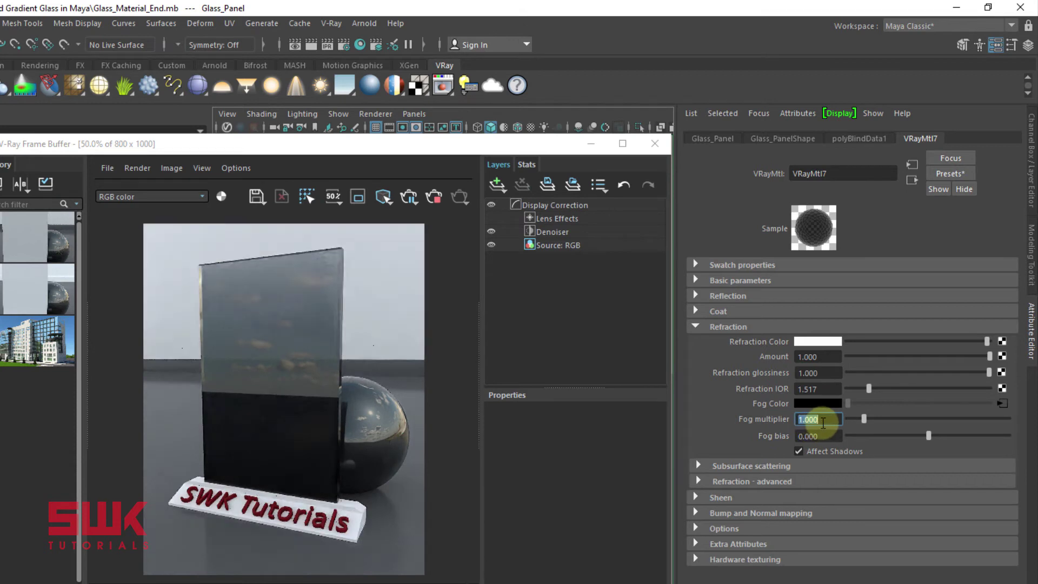
Change the ramp's first colour from red to a light pink.
left_click(1001, 403)
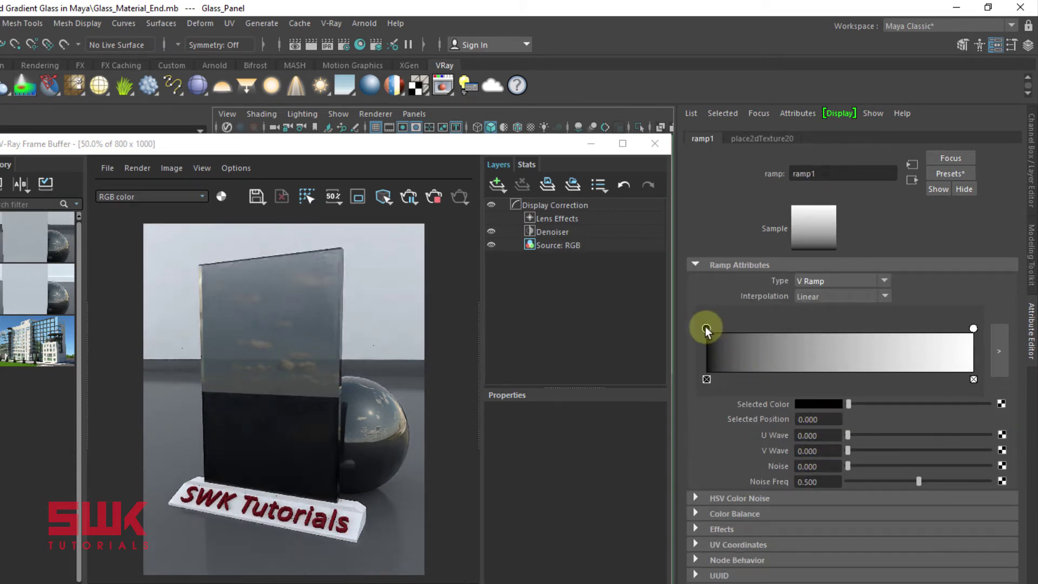
left_click(810, 402)
left_click(763, 393)
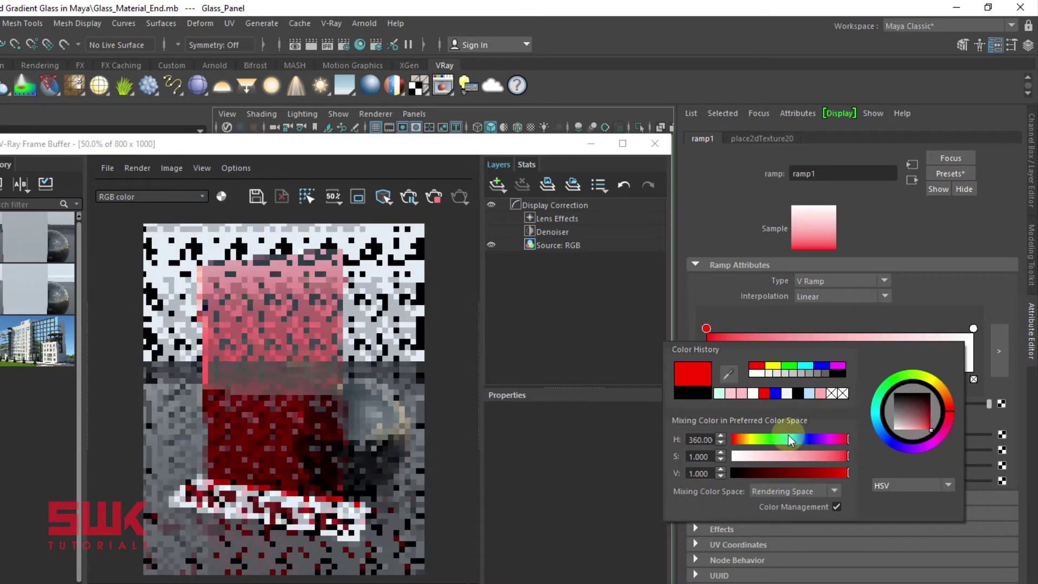
left_click_drag(831, 459, 797, 456)
left_click(700, 296)
left_click(818, 404)
left_click(716, 291)
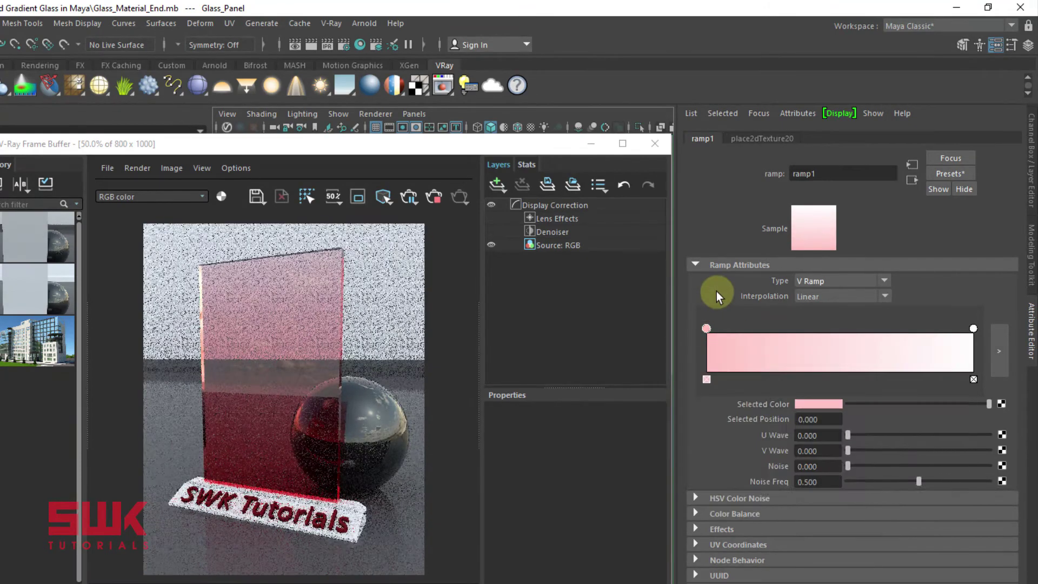
Swap the ramp handles so pink sits at the top and white at the bottom.
left_click(969, 331)
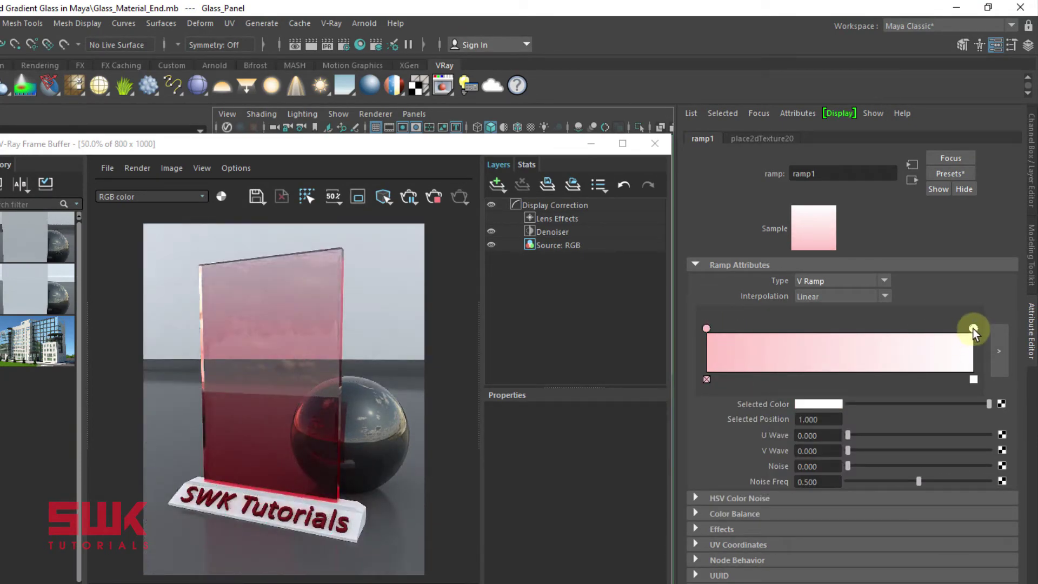
left_click_drag(972, 329, 909, 329)
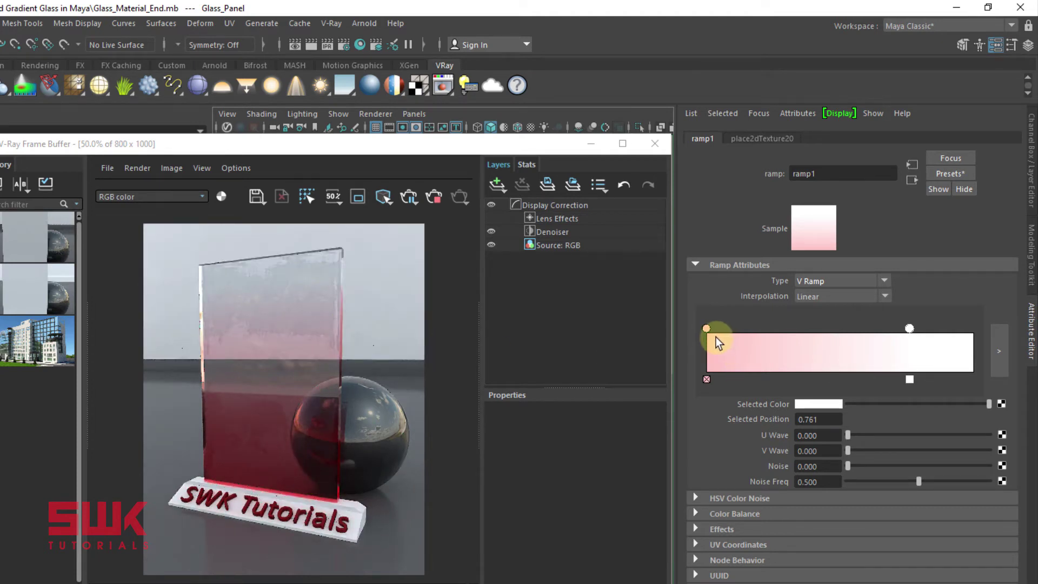
left_click_drag(705, 329, 735, 333)
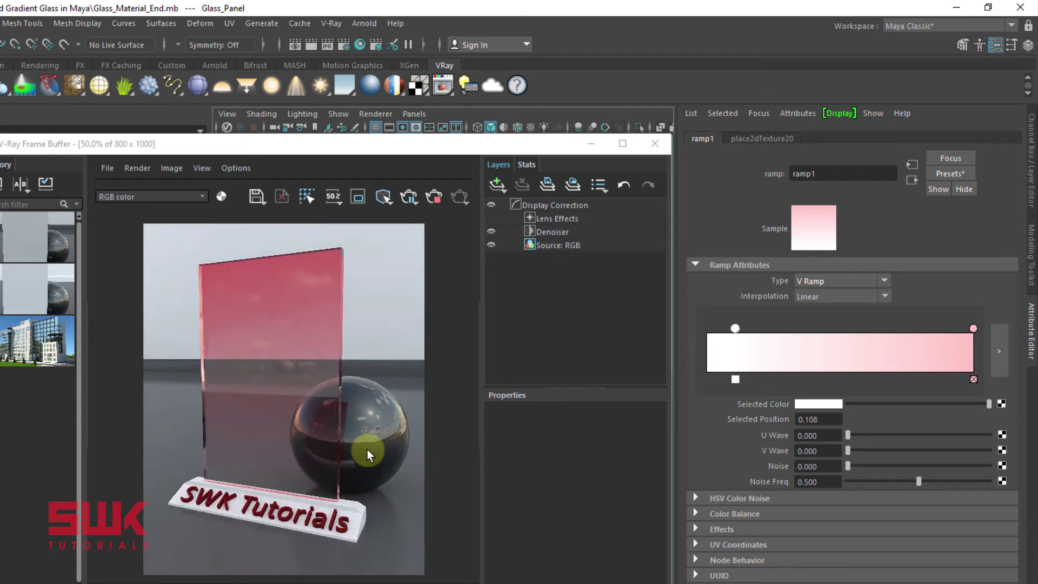
Move the ramp's white point to the start and recolour it a desaturated pale blue.
left_click_drag(737, 327, 706, 328)
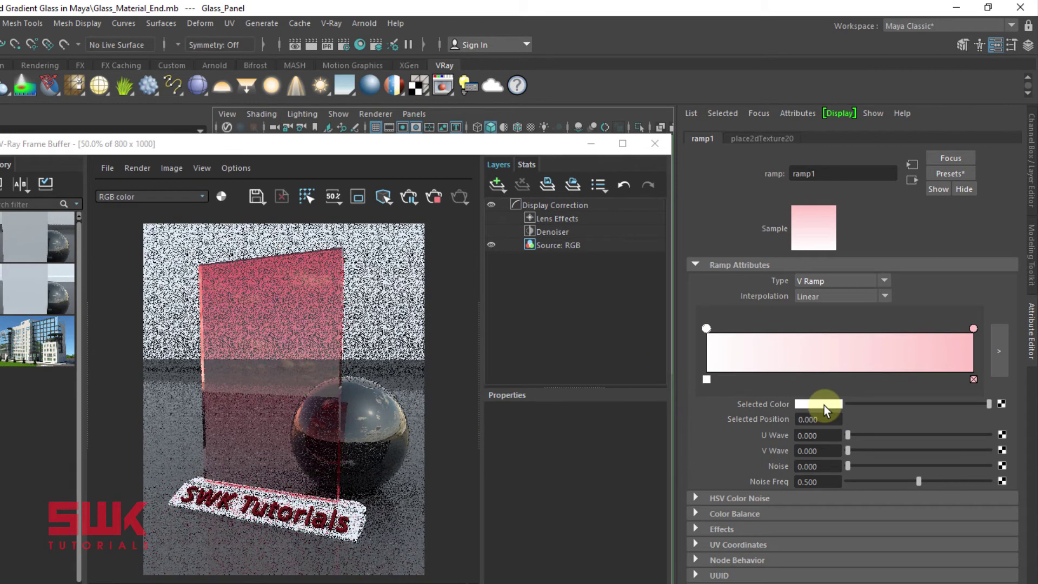
left_click(823, 405)
left_click(811, 396)
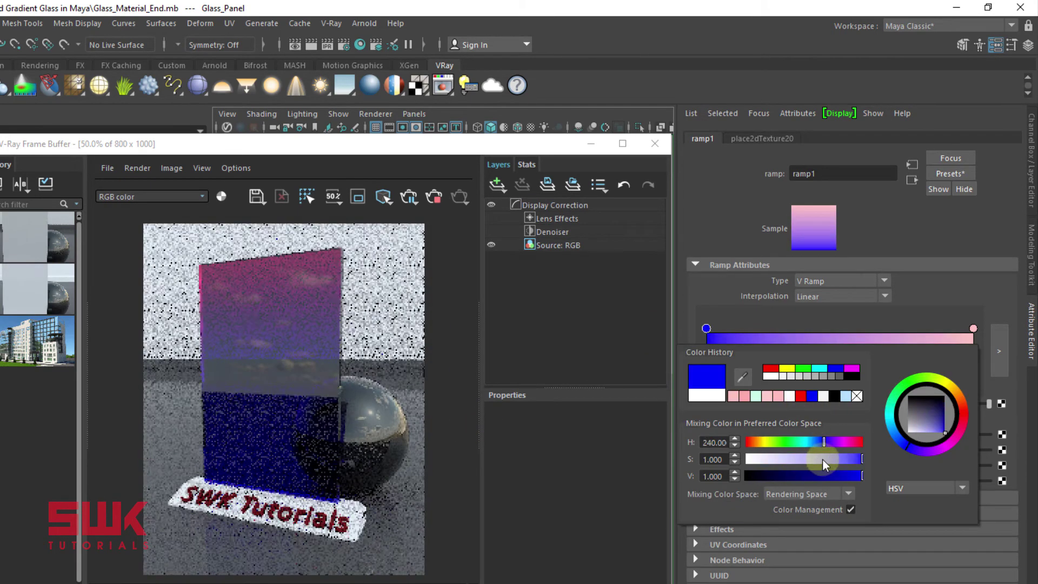
mouse_move(822, 459)
left_mouse_down()
mouse_move(812, 459)
mouse_move(814, 442)
mouse_move(799, 456)
left_mouse_up()
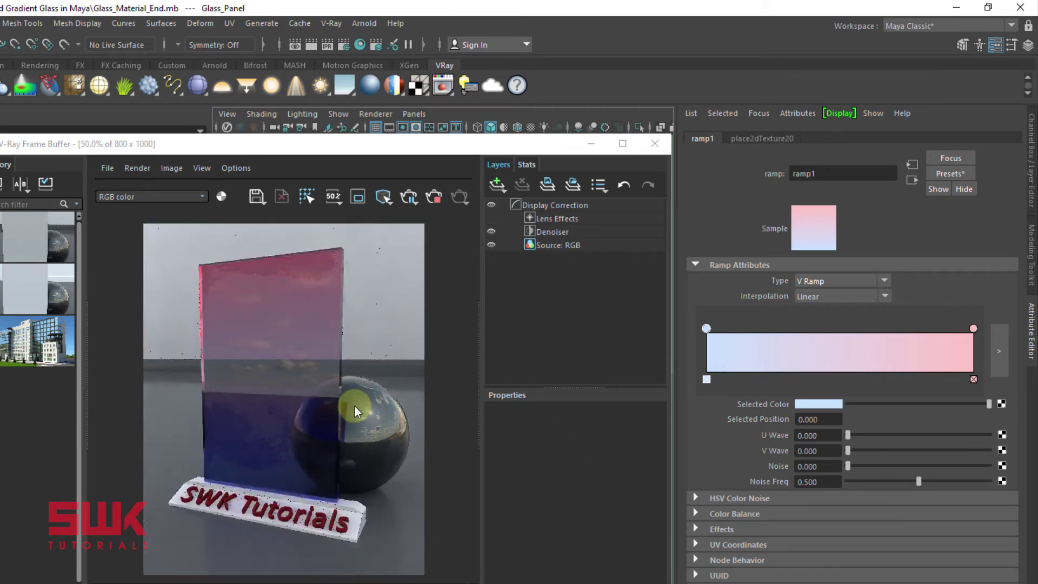
Set ramp interpolation to None and drag the pink point to the middle for a half-blue, half-pink split.
left_click(812, 297)
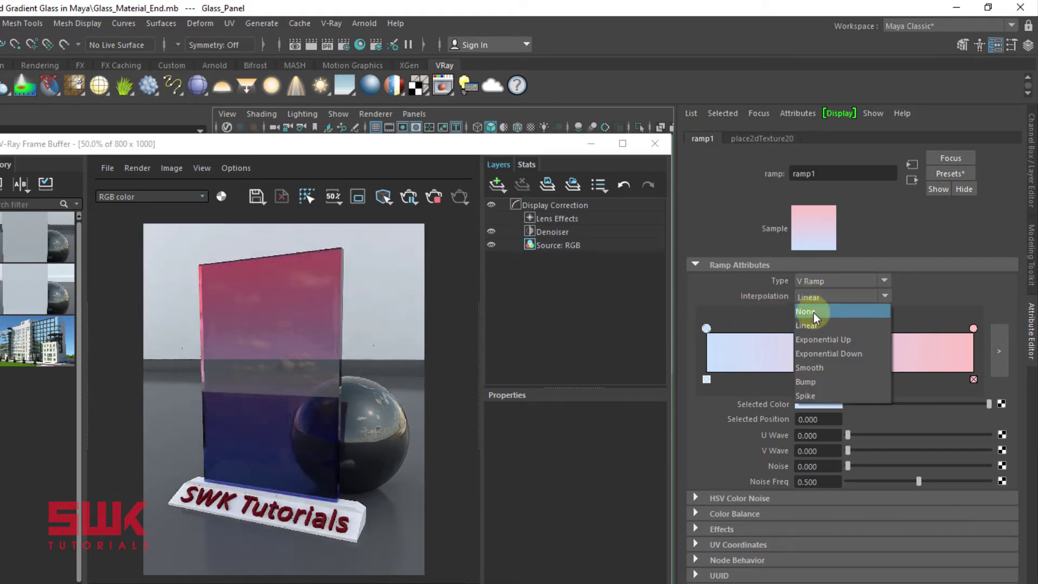
left_click(813, 311)
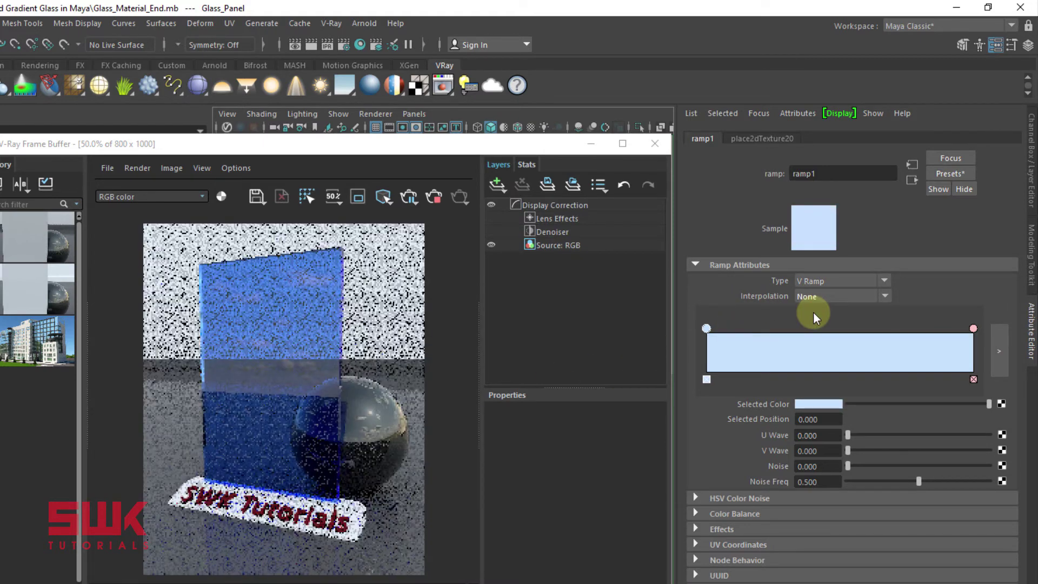
left_click(972, 328)
left_click_drag(956, 329, 835, 338)
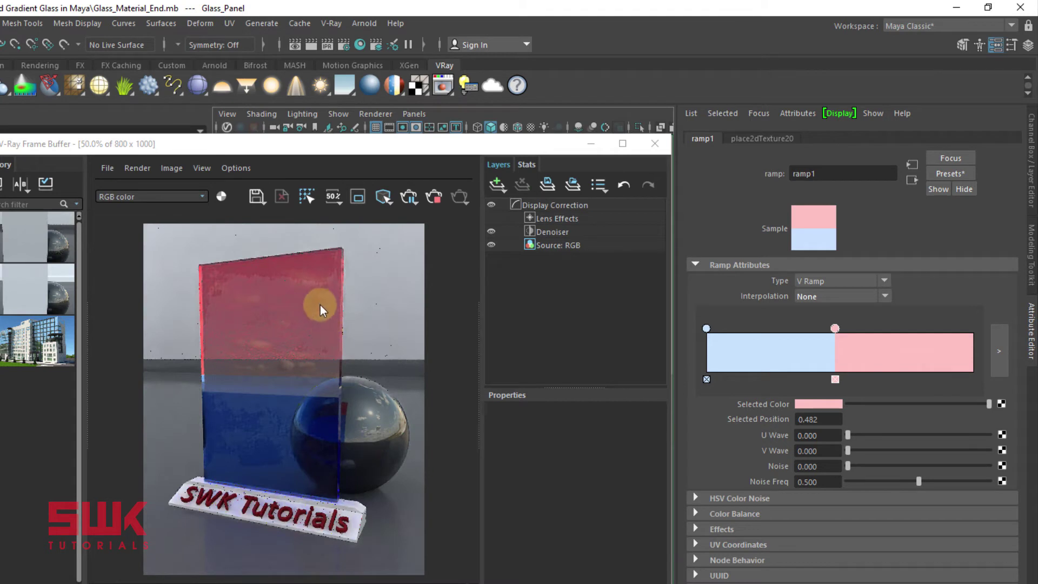
Make ramp1 a U Ramp with pink at the right end (1.0) and Linear interpolation.
left_click(821, 279)
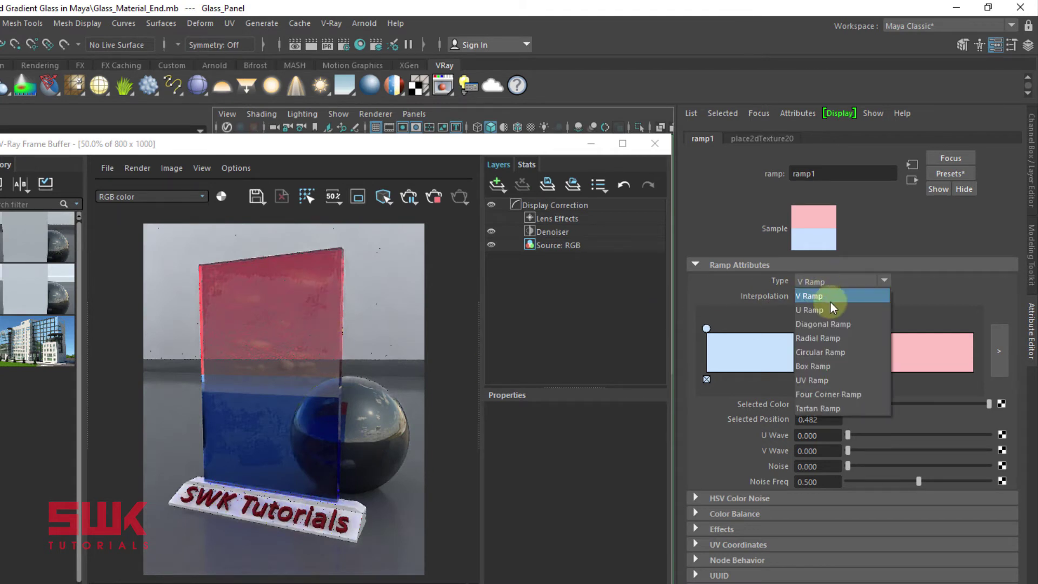
left_click(830, 305)
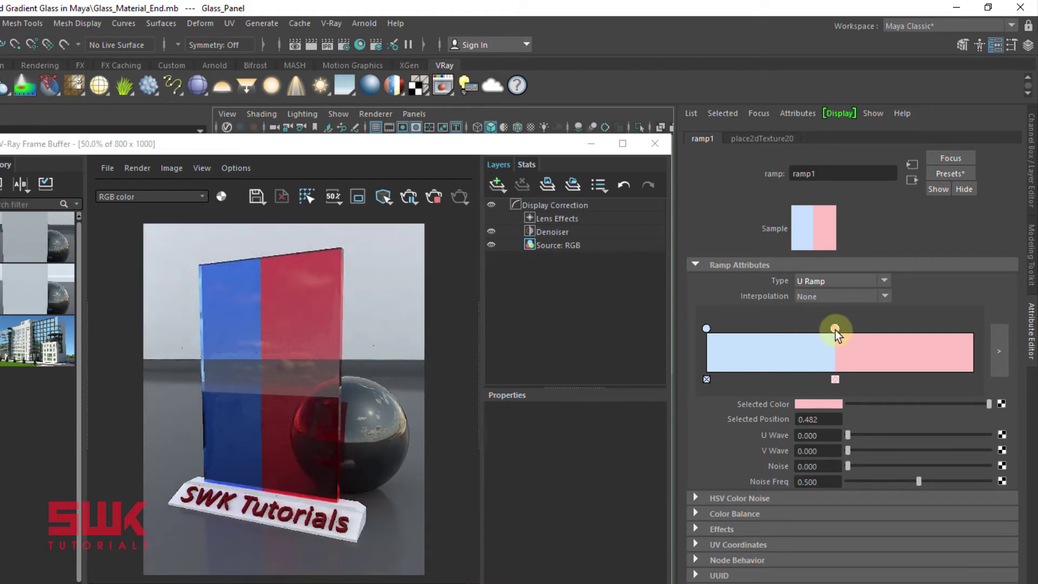
left_click_drag(836, 329, 972, 330)
left_click(827, 296)
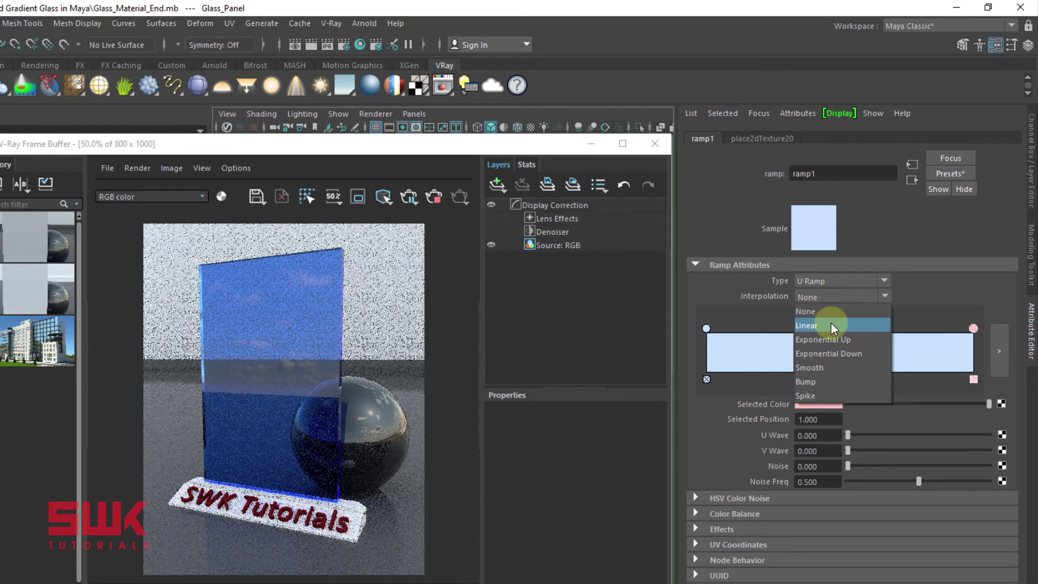
left_click(831, 324)
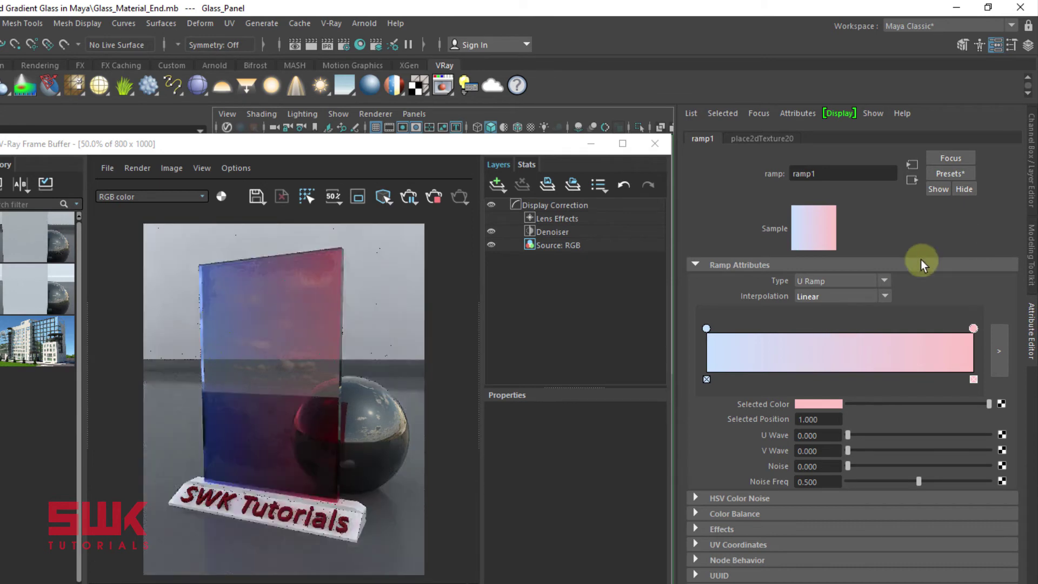
left_click_drag(507, 147, 550, 180)
left_click(456, 270)
Try a VRayMtl7 fog multiplier of 0.200, then settle on 0.350.
left_click(822, 419)
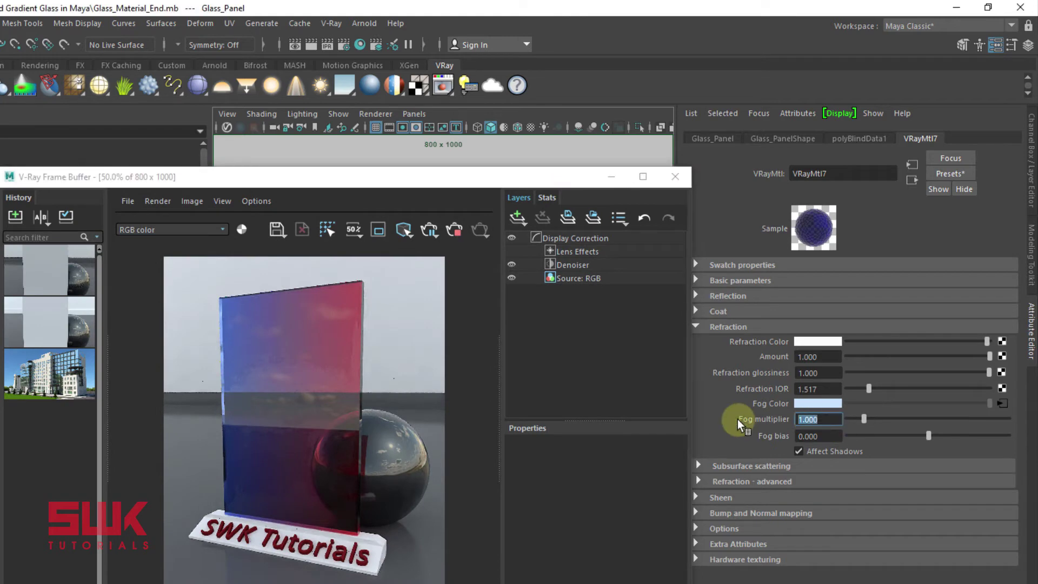
type("0.2")
key("Return")
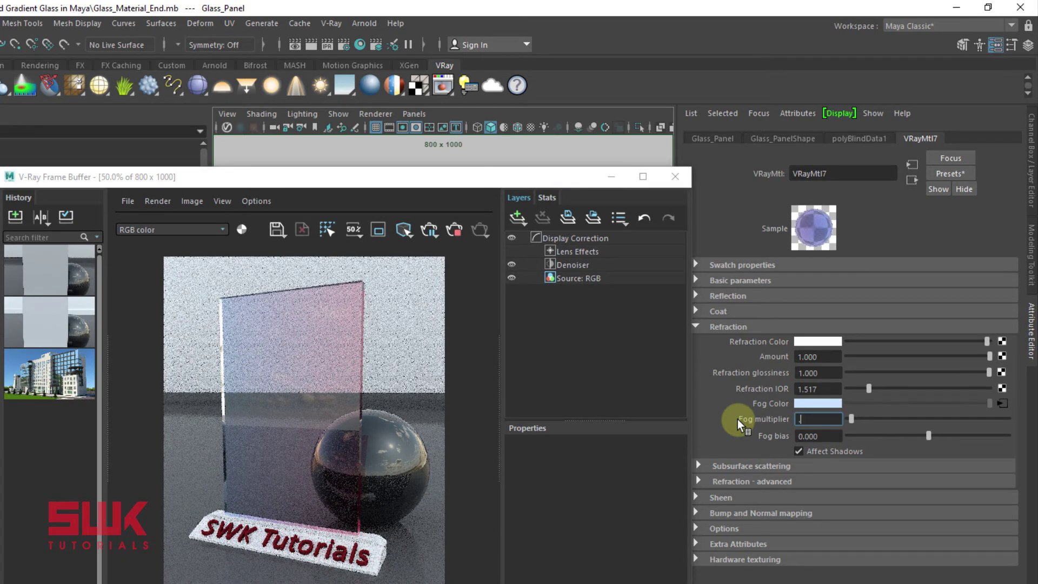
type(".35")
key("Return")
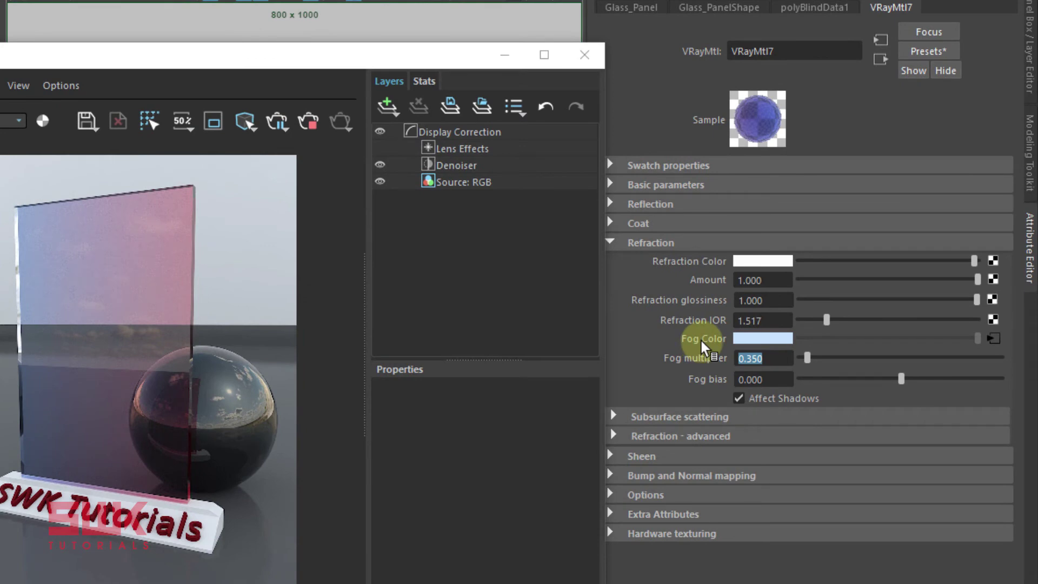
Break the ramp connection on Fog Color and reset the fog multiplier to 1.000.
right_click(702, 342)
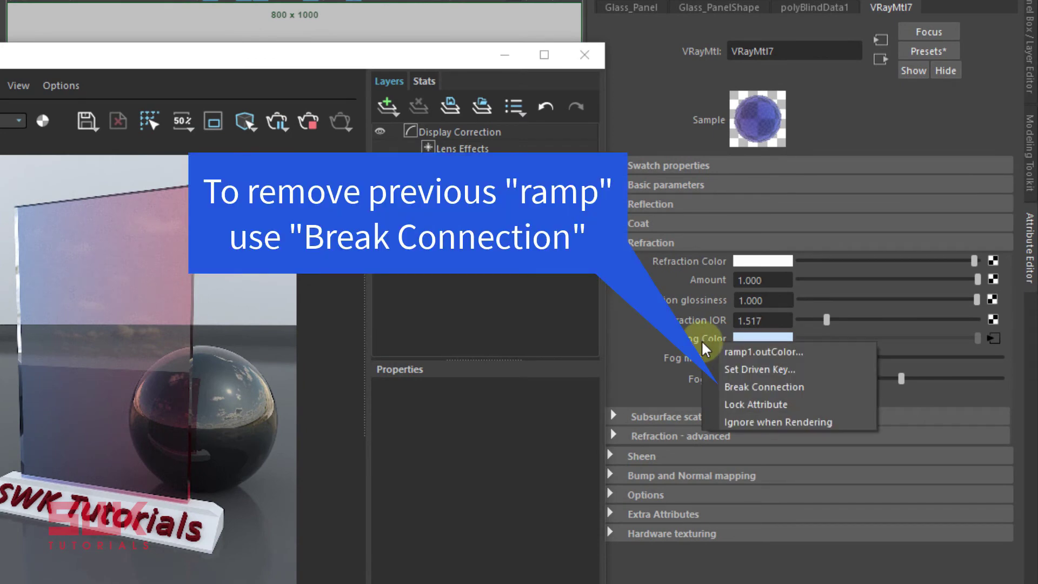
left_click(765, 387)
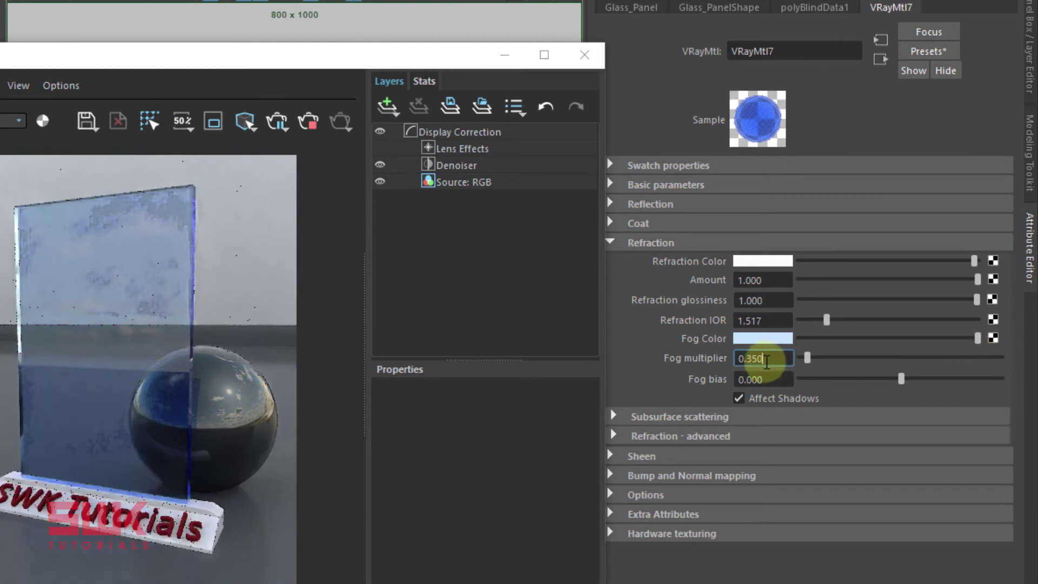
type("1")
key("Return")
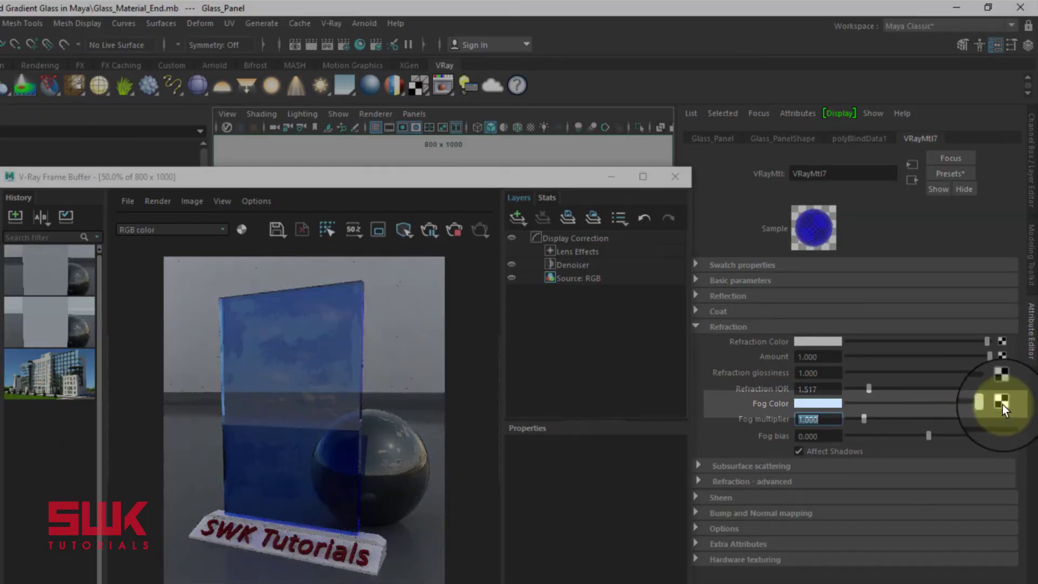
Connect a file texture (file10) to the fog colour and load the stained-glass image 46713.jpg.
left_click(1002, 405)
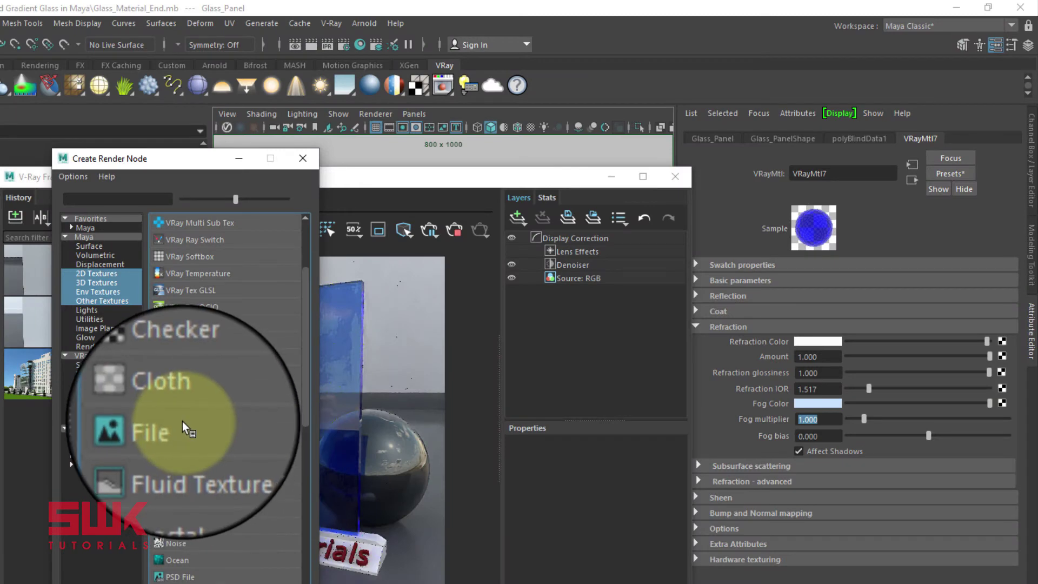
left_click(183, 421)
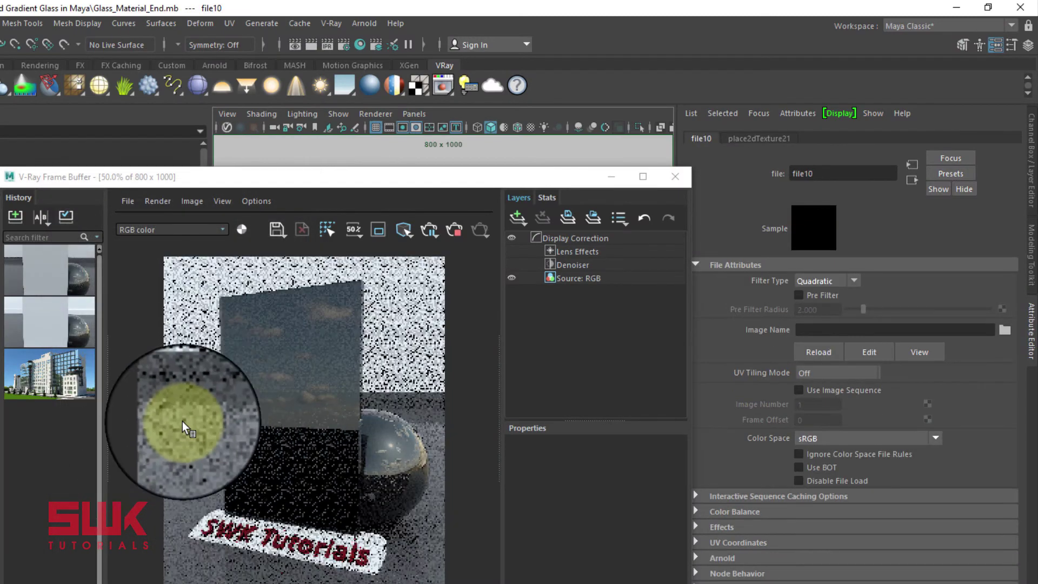
left_click(1003, 331)
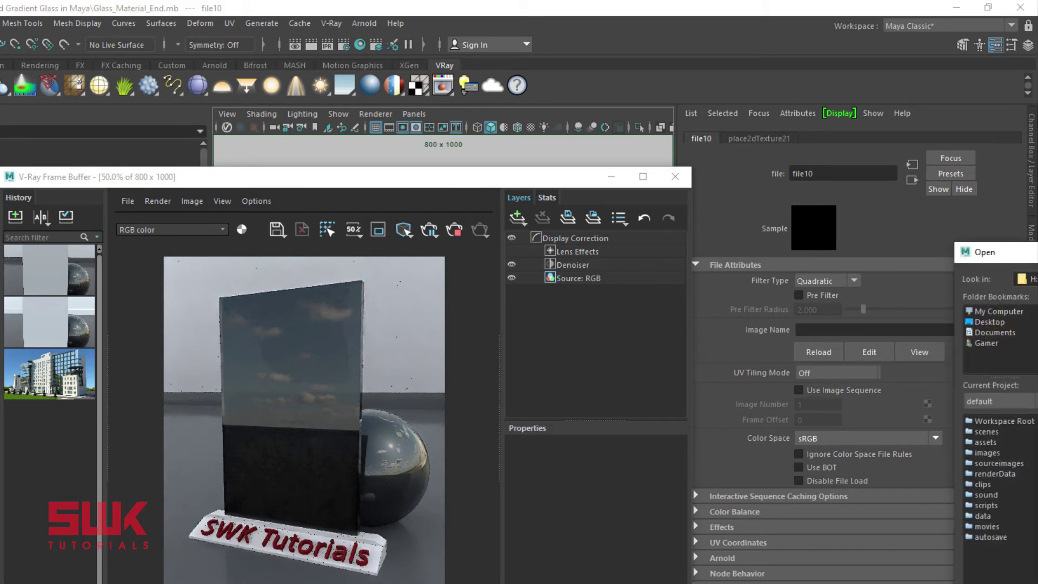
key("Return")
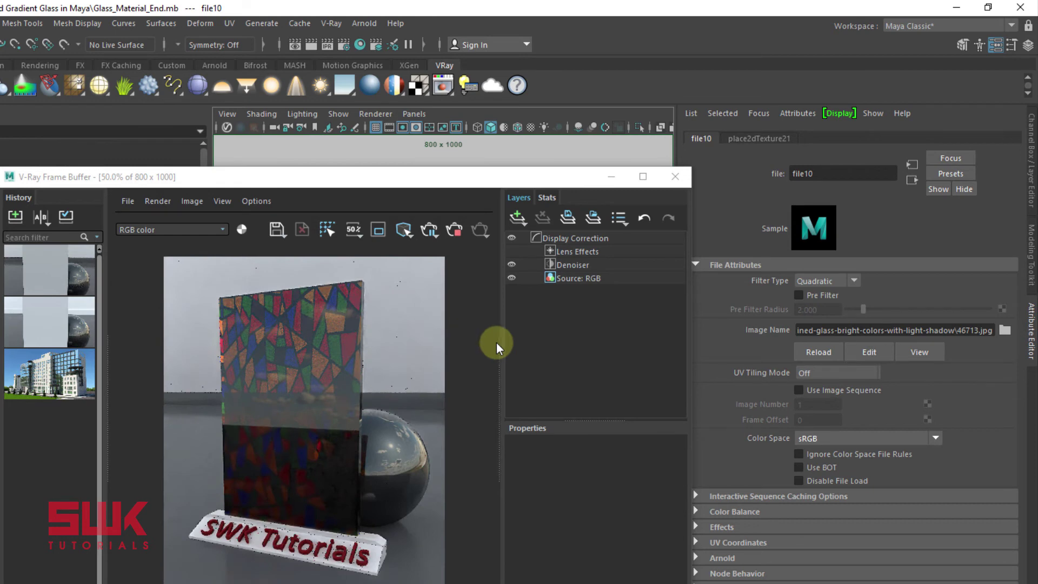
Preview the stained-glass image full size, then move the preview and render windows aside.
left_click(919, 351)
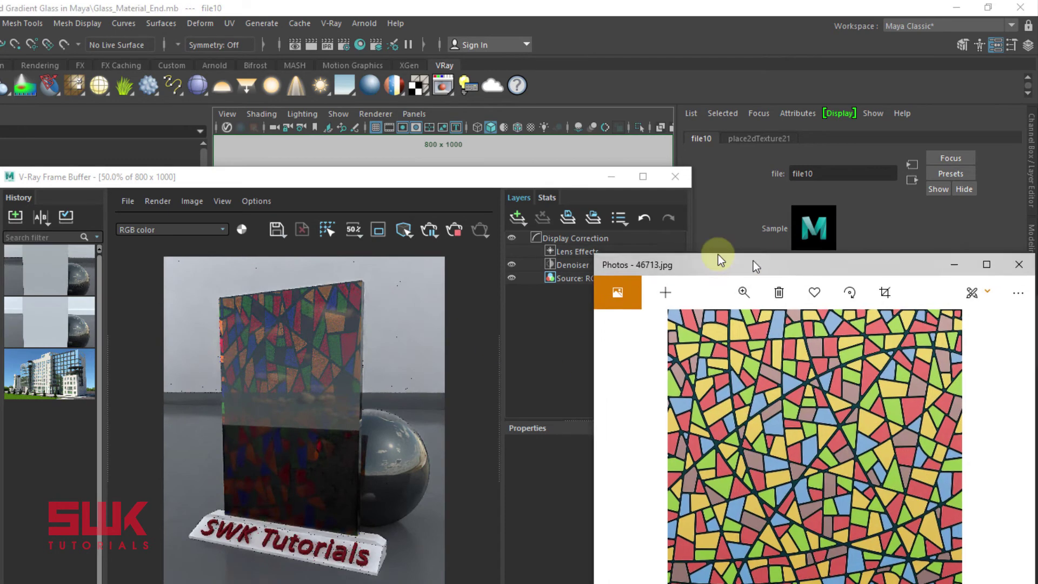
left_click_drag(709, 252, 617, 238)
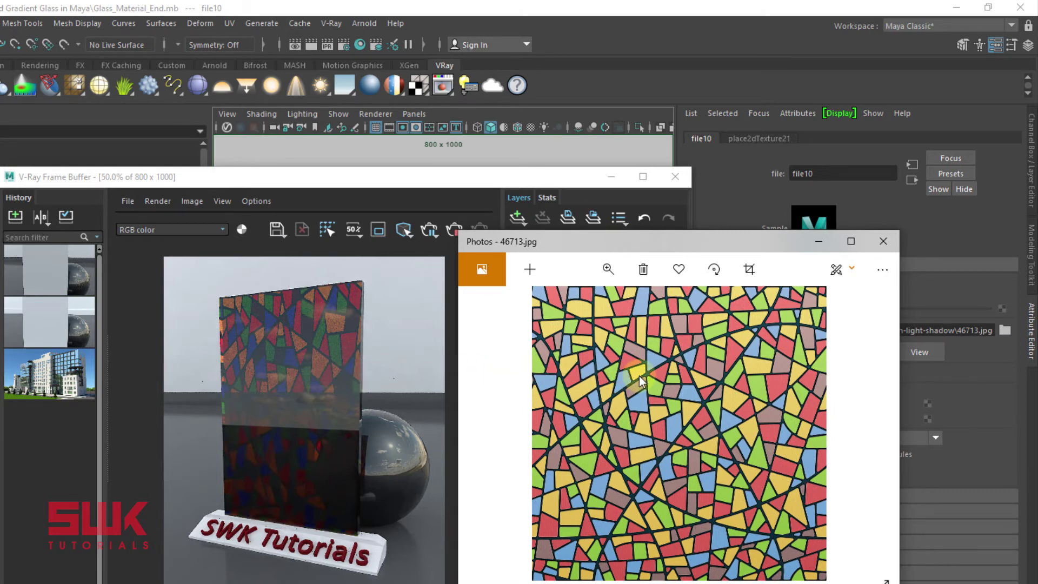
left_click(826, 241)
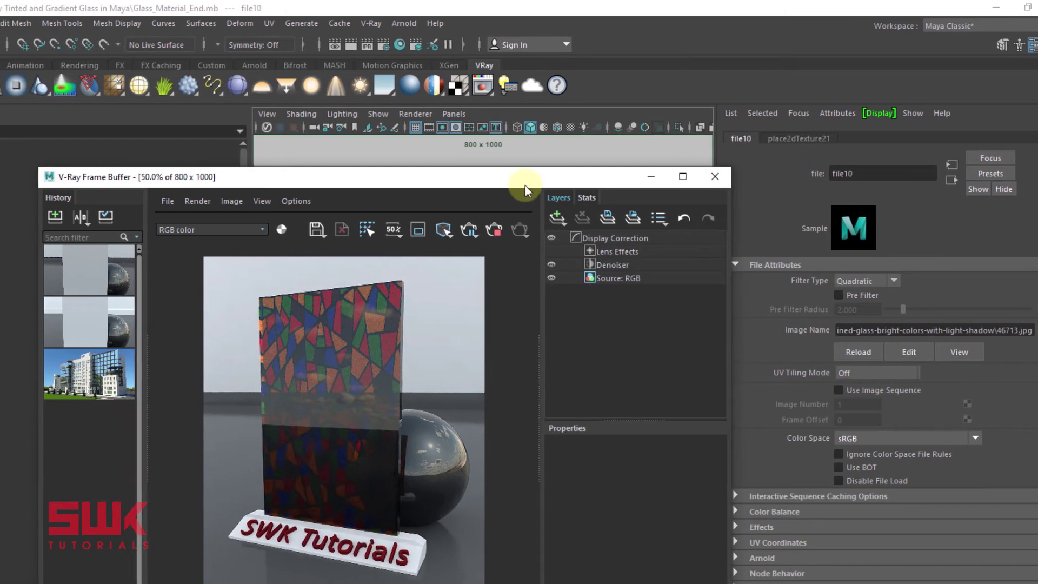
left_click_drag(484, 185, 287, 185)
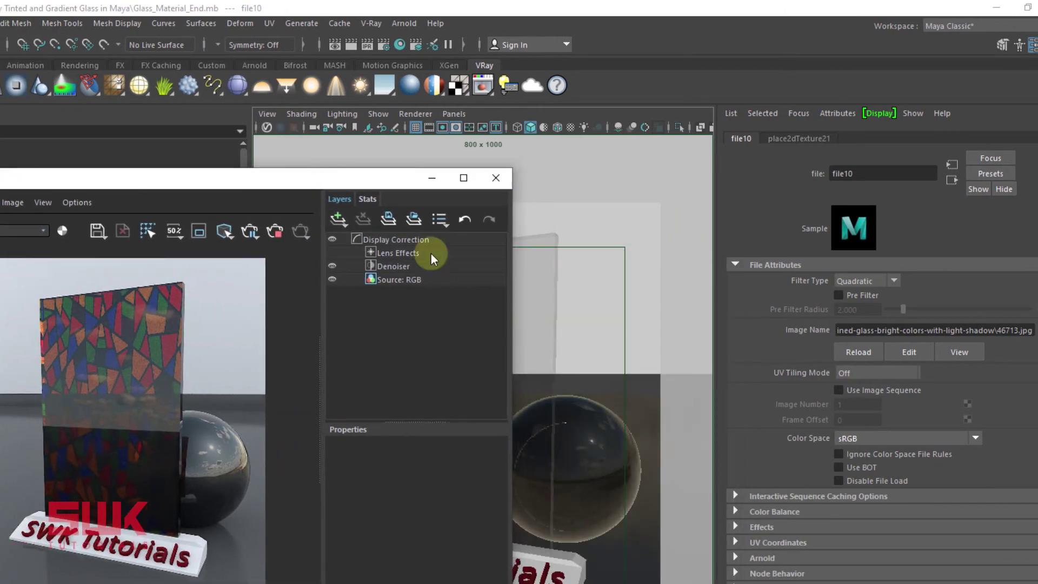
With Glass_Panel selected, set VRayMtl7's fog multiplier to 0.300.
left_click(530, 271)
left_click(171, 326)
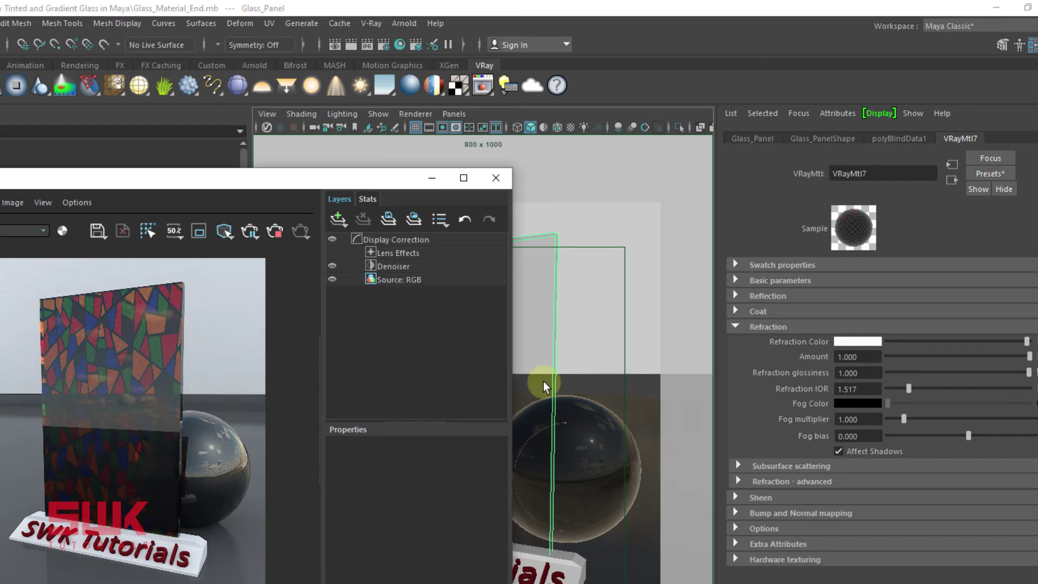
left_click(536, 306)
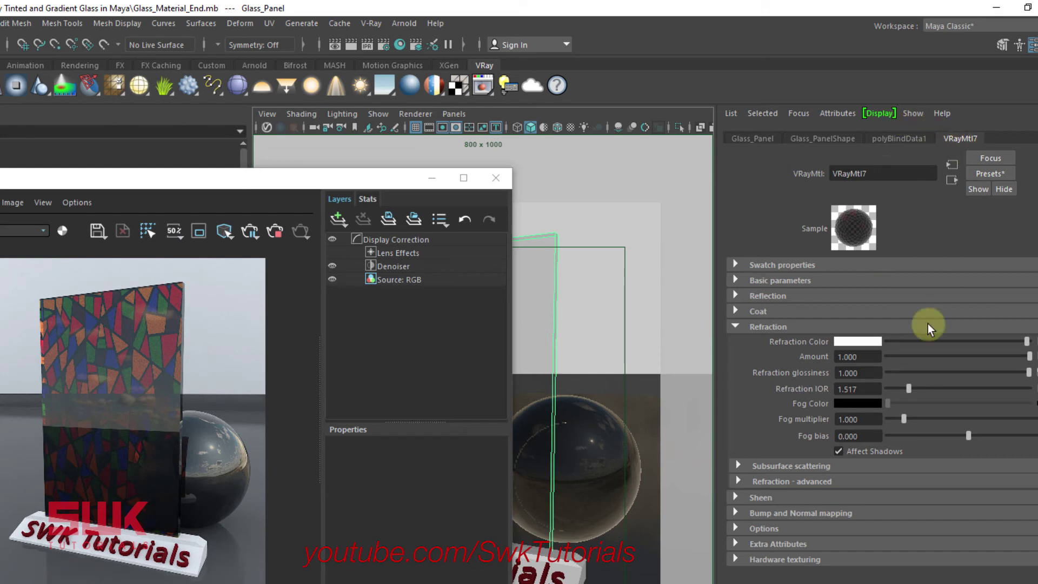
left_click(837, 418)
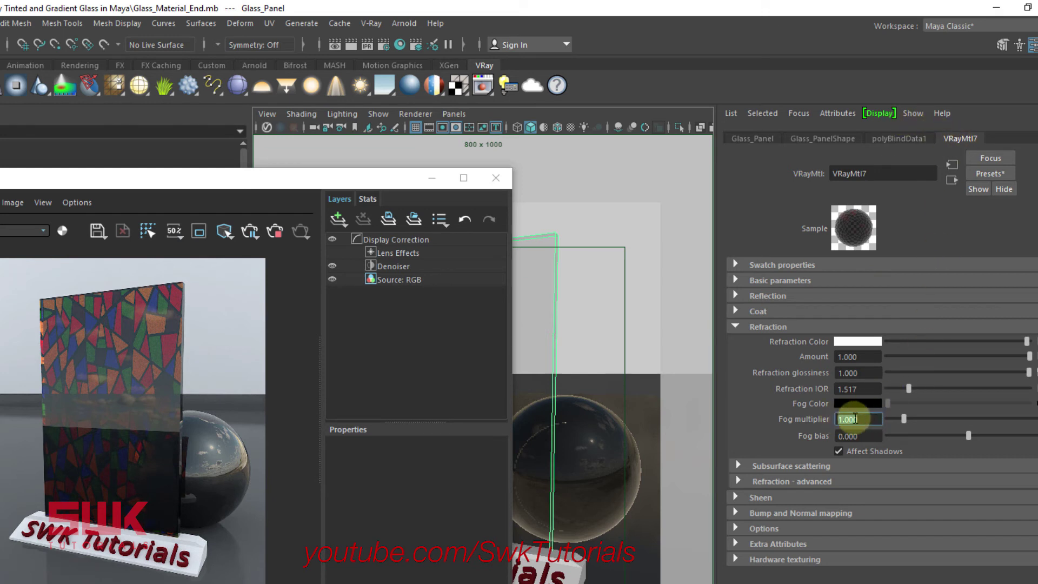
type(".2")
key("BackSpace")
type("3")
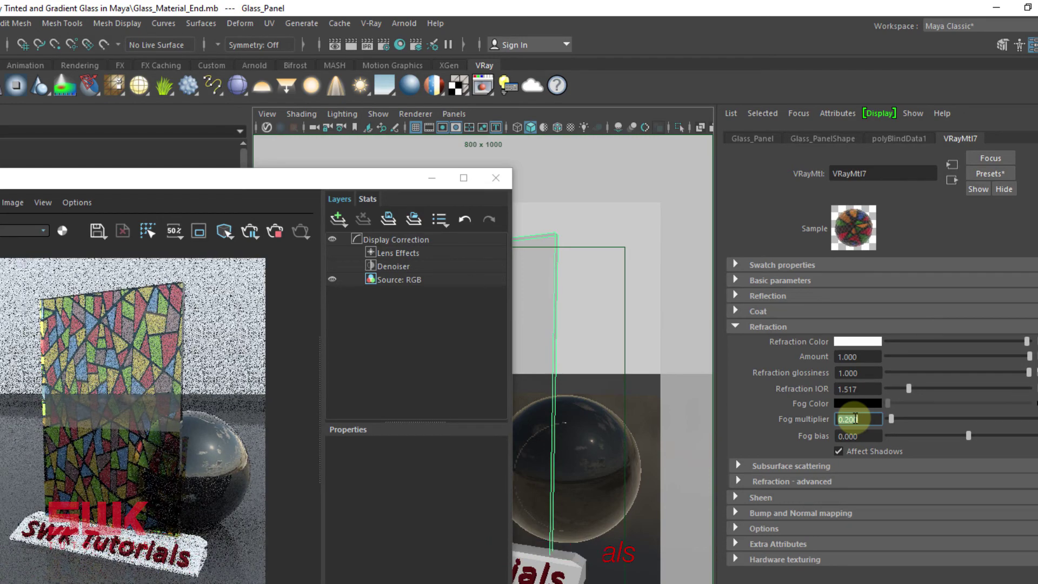
key("Return")
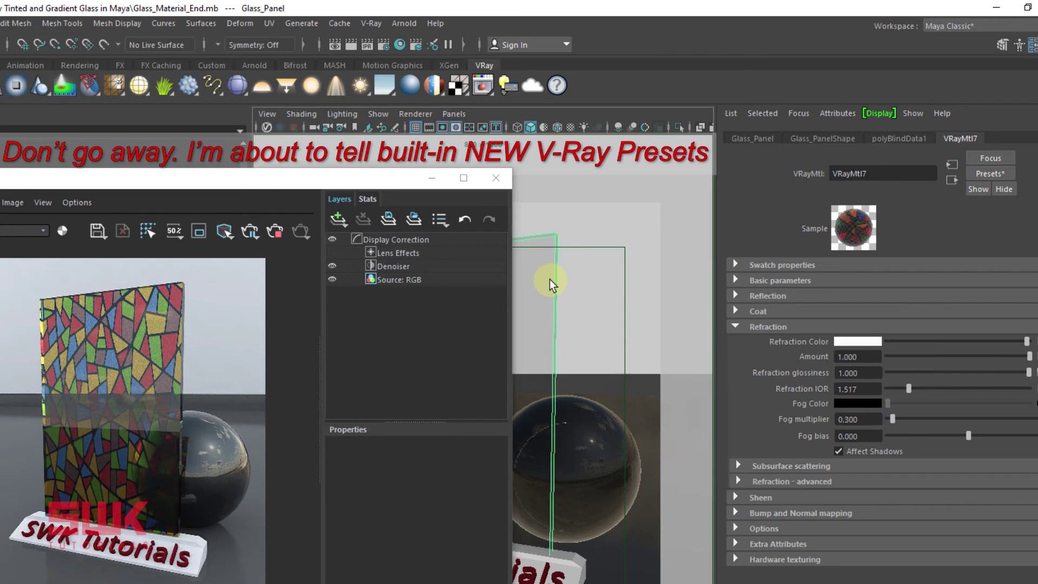
Open the UV Editor for Glass_Panel, close the UV Toolkit and toggle the checker map on and off.
left_click(275, 20)
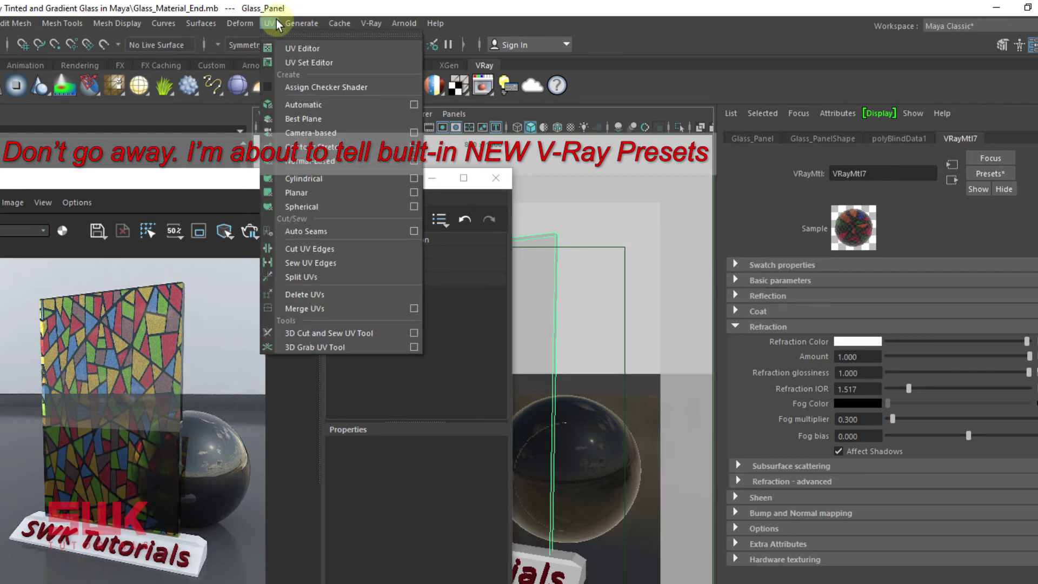
left_click(301, 48)
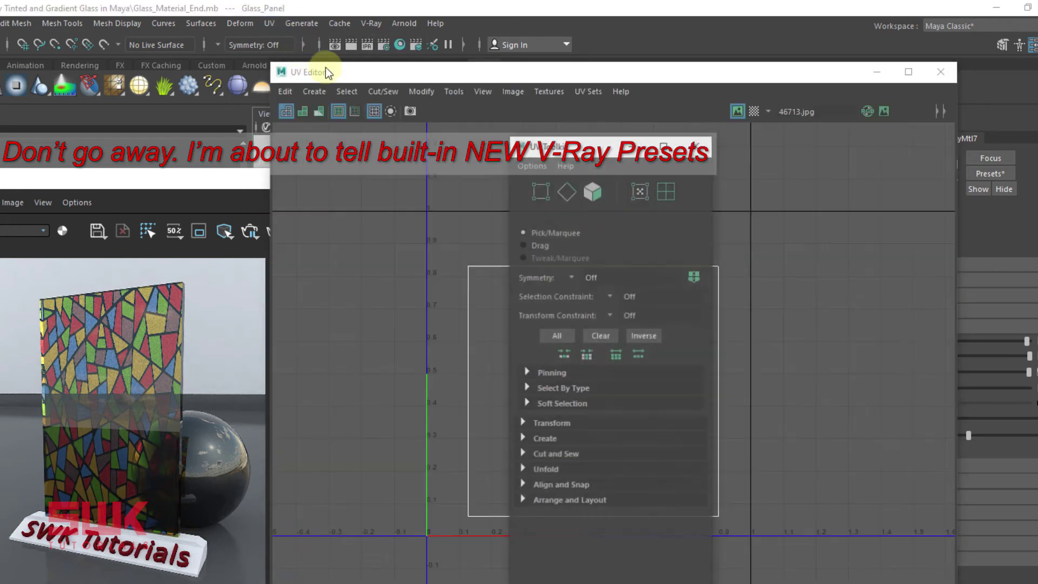
left_click(696, 145)
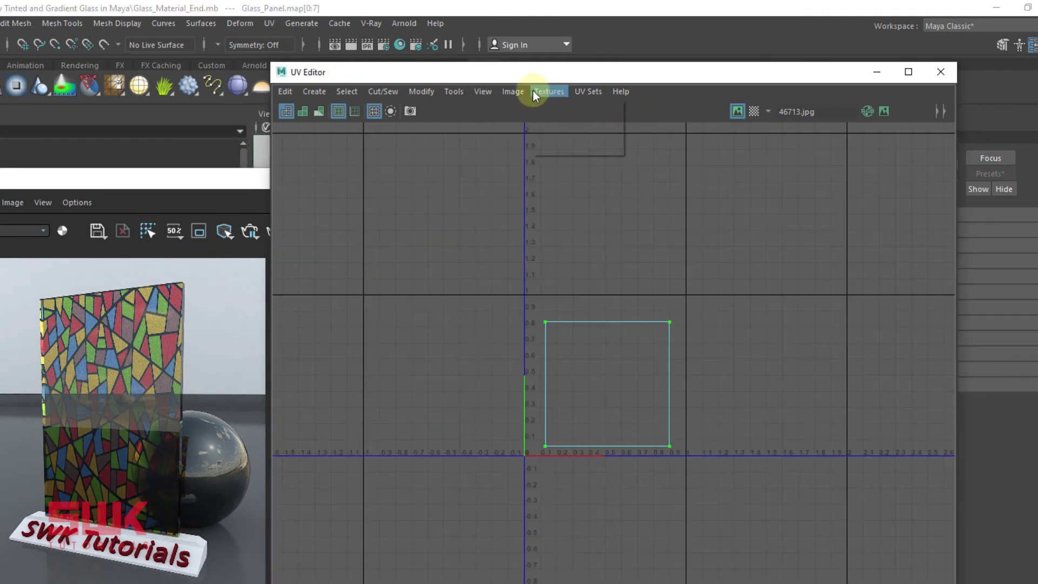
left_click(542, 111)
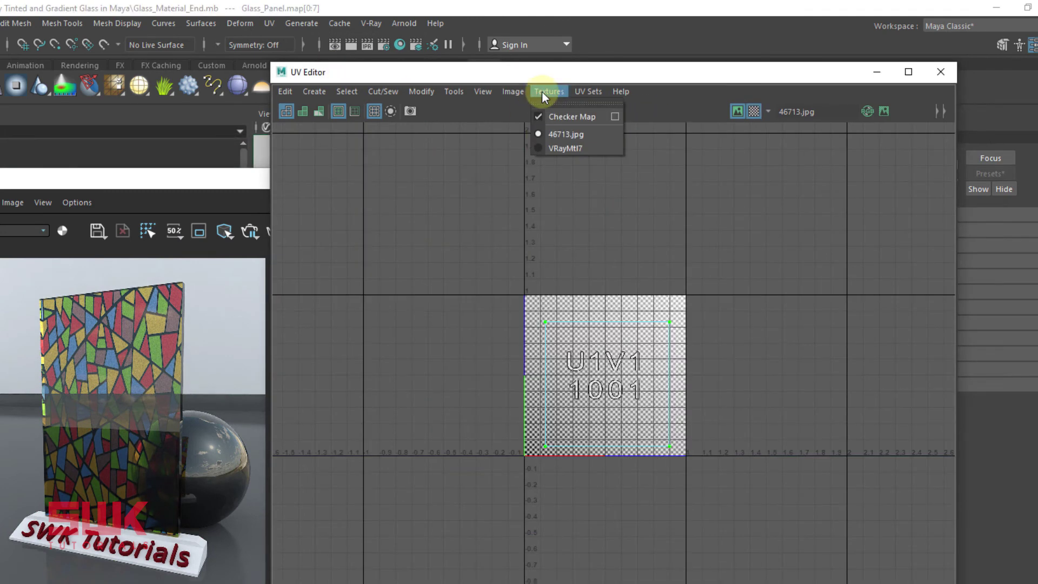
left_click(569, 105)
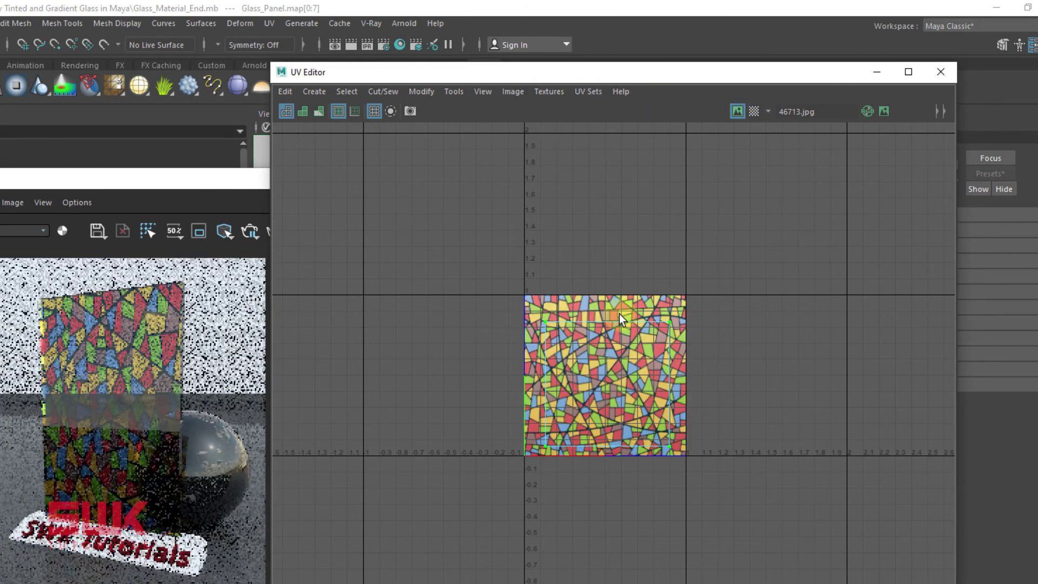
scroll(618, 316, "up", 1)
Scale the panel's UV shell vertically, then close the UV Editor.
key("r")
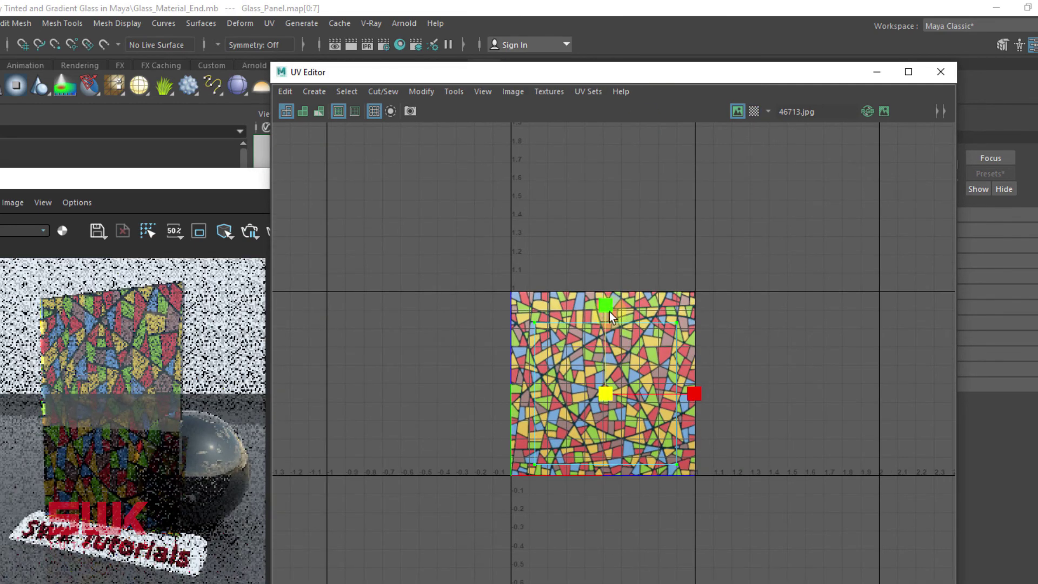
left_click_drag(607, 303, 602, 253)
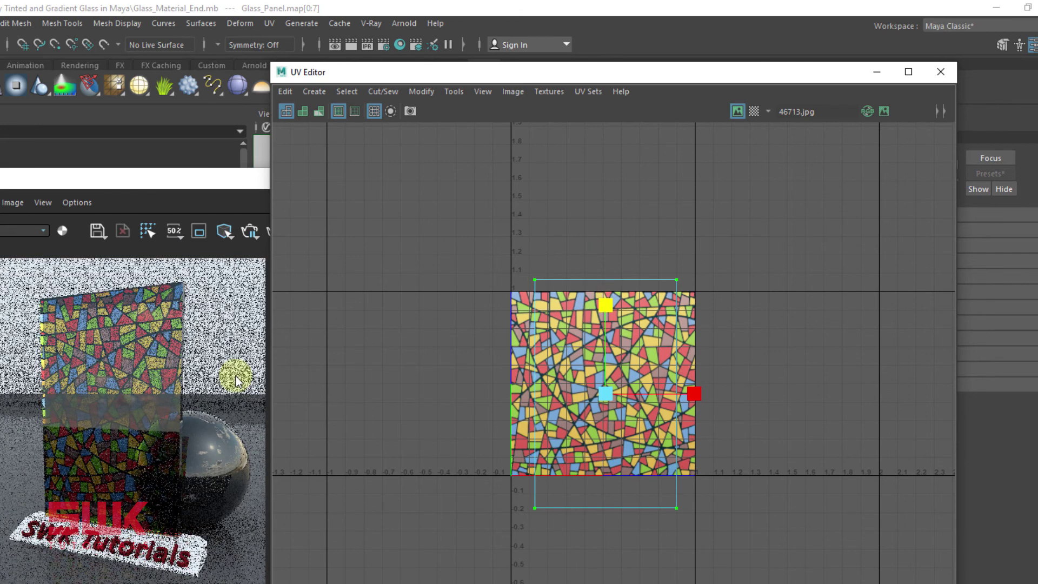
left_click(940, 72)
right_click_drag(543, 274, 583, 254)
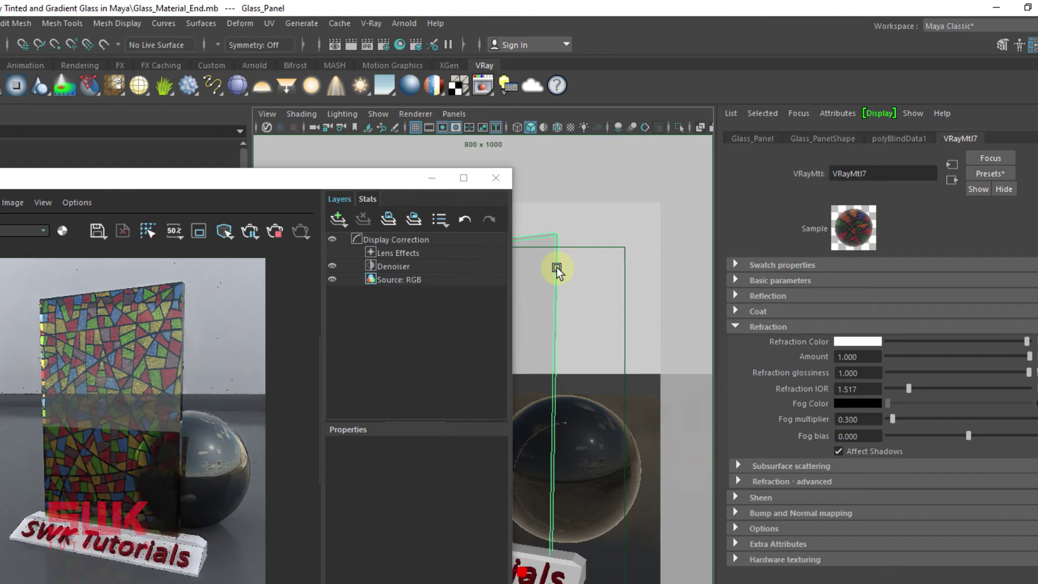
Stop the interactive render from the V-Ray Frame Buffer toolbar.
left_click(275, 231)
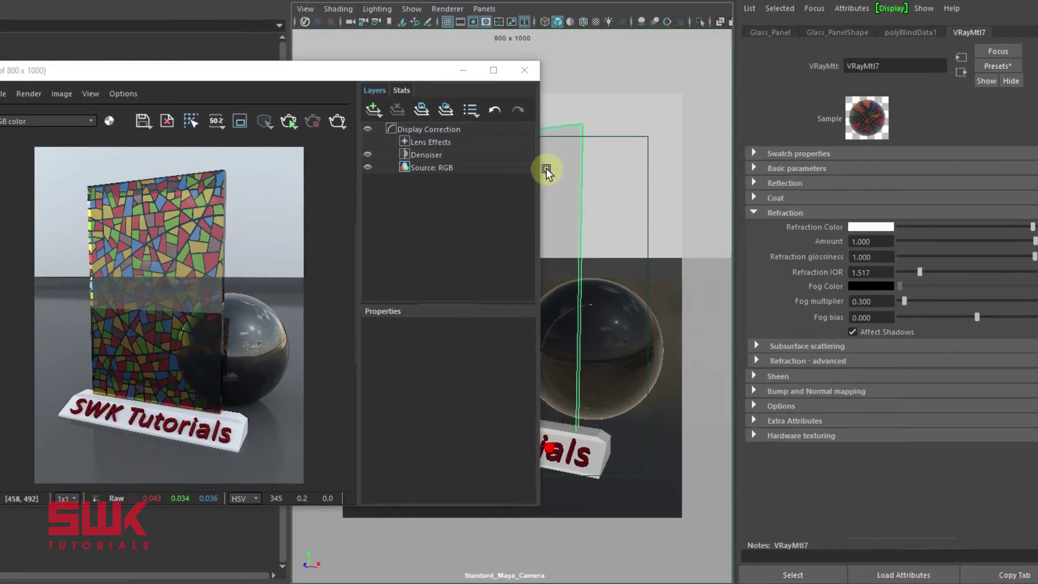
Assign a new VRay Mtl (VRayMtl8) to the glass panel.
right_click(607, 216)
left_click(554, 512)
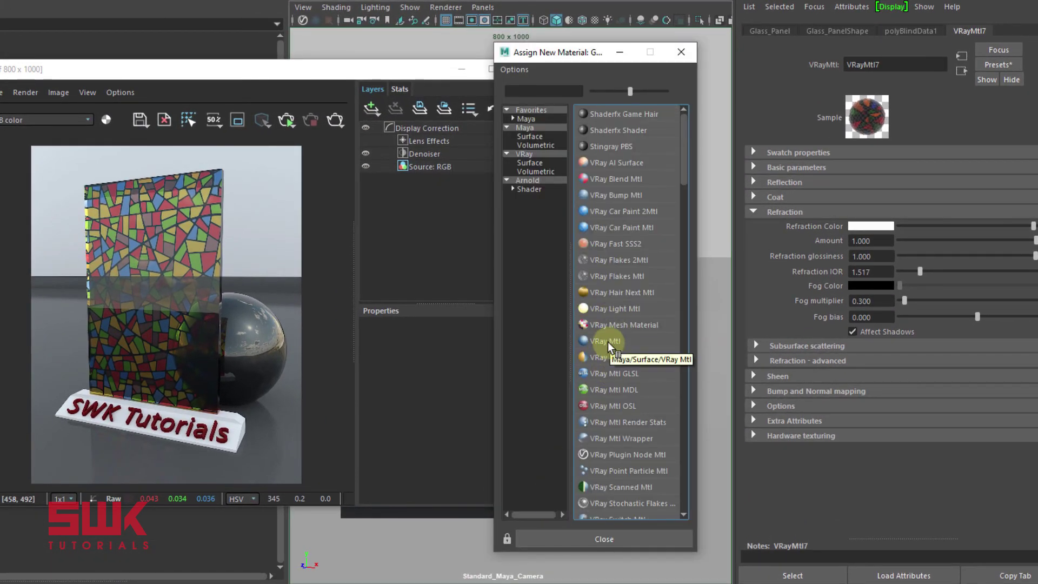
left_click(607, 342)
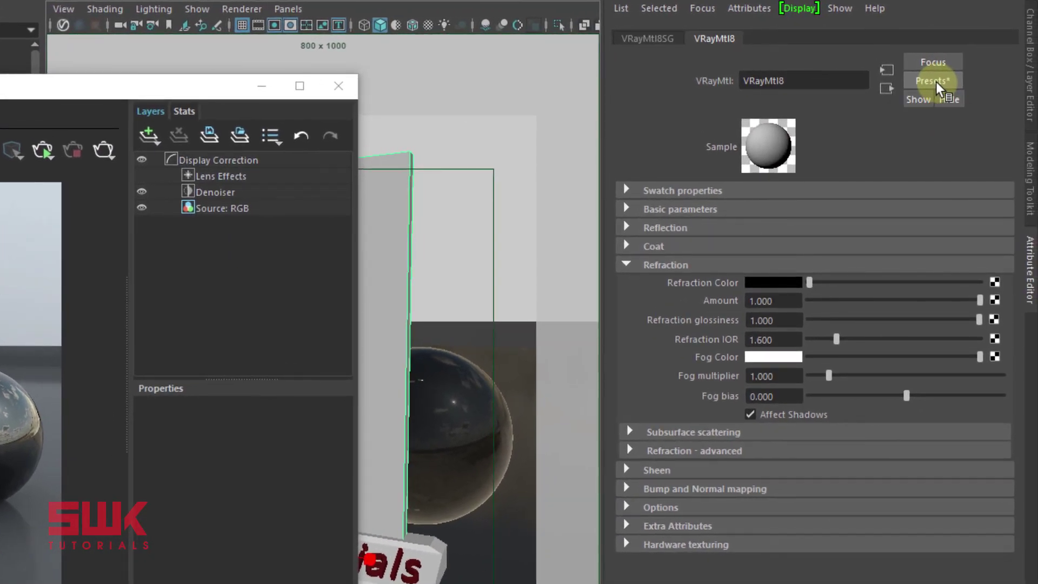
Browse the material Presets list to the dielectric_Glass_Tinted entry.
left_click(935, 82)
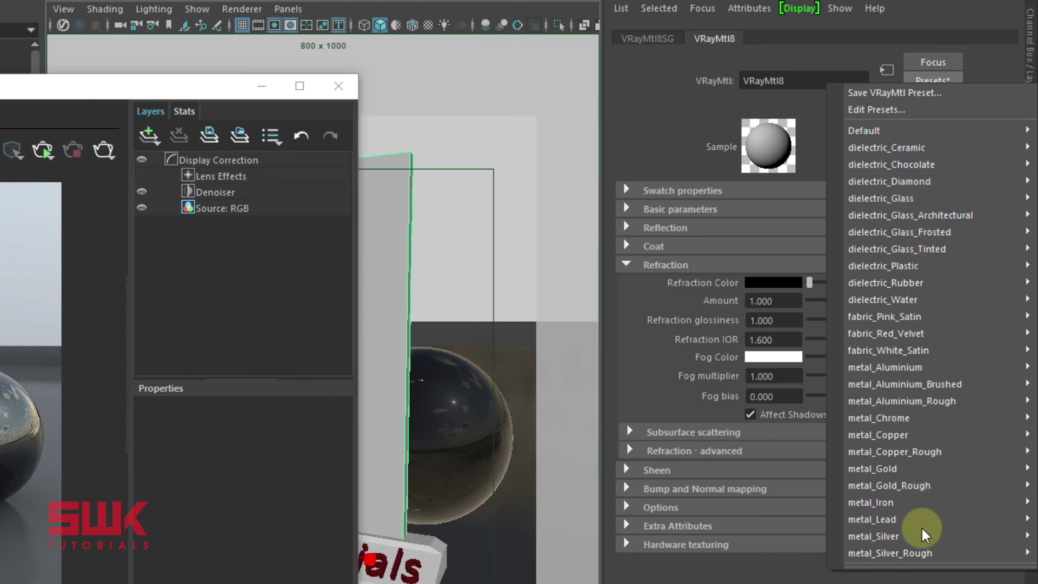
mouse_move(926, 502)
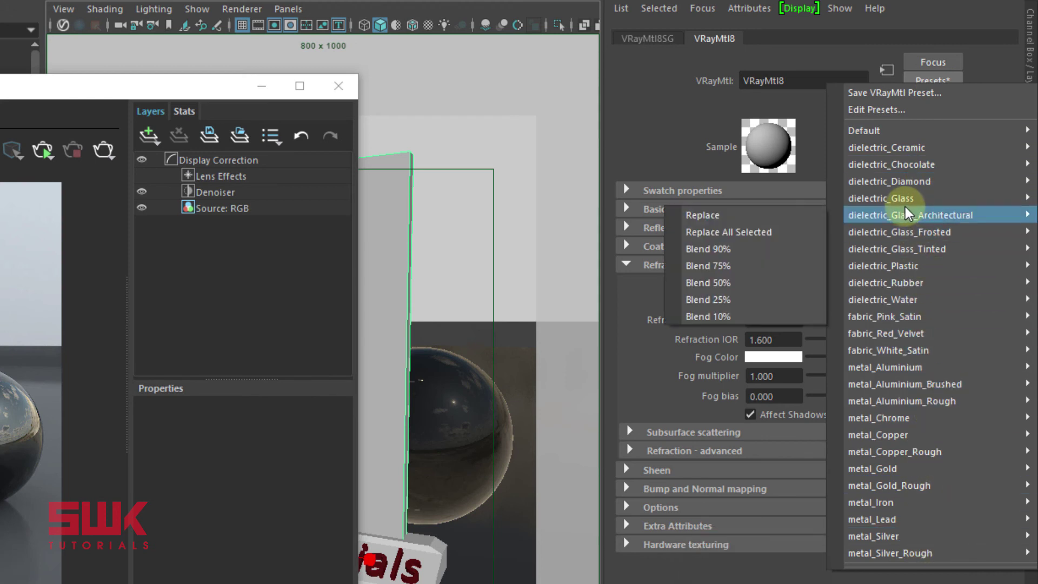
mouse_move(904, 204)
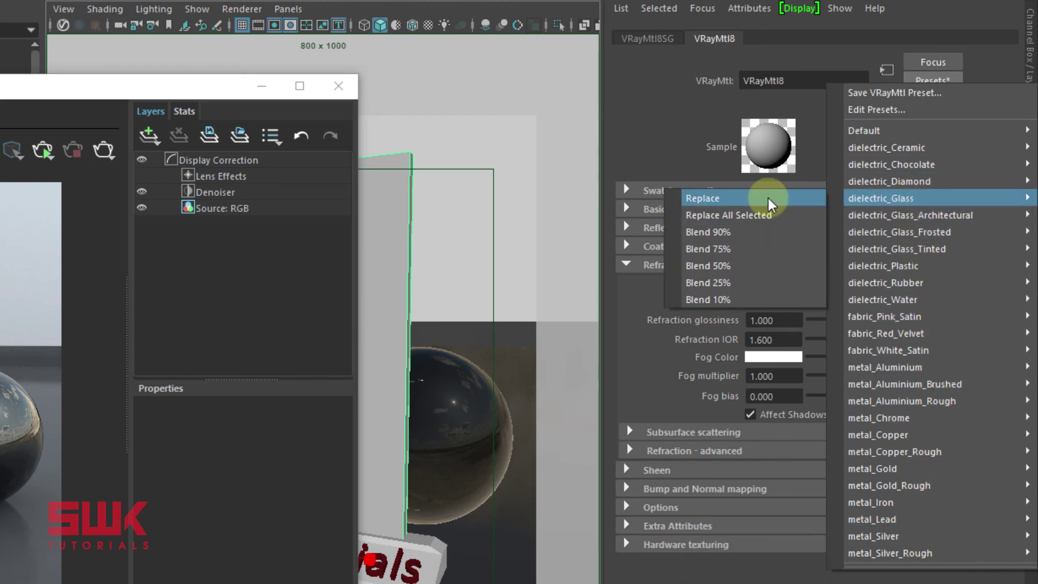
mouse_move(865, 218)
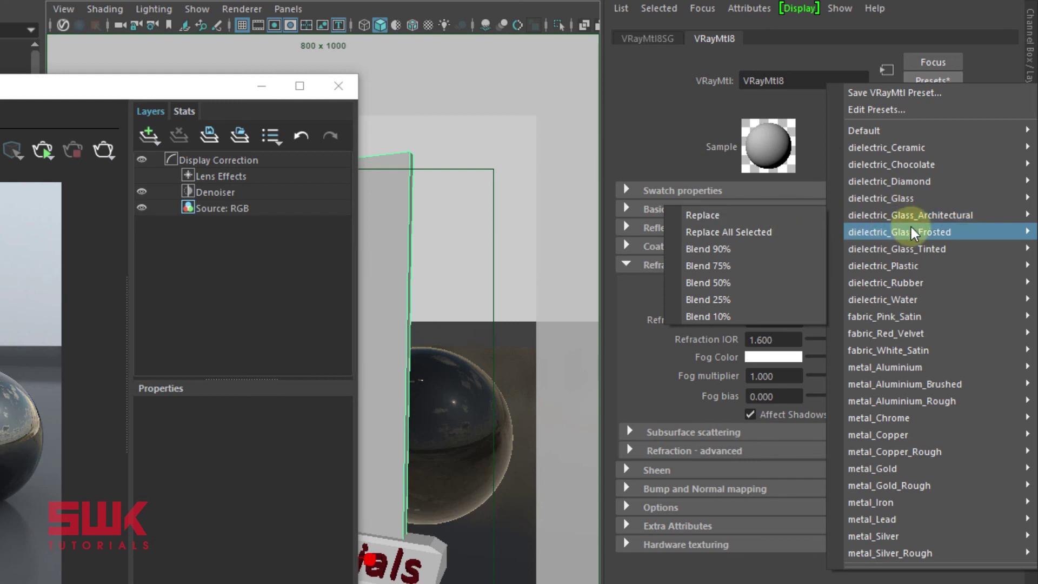
mouse_move(925, 257)
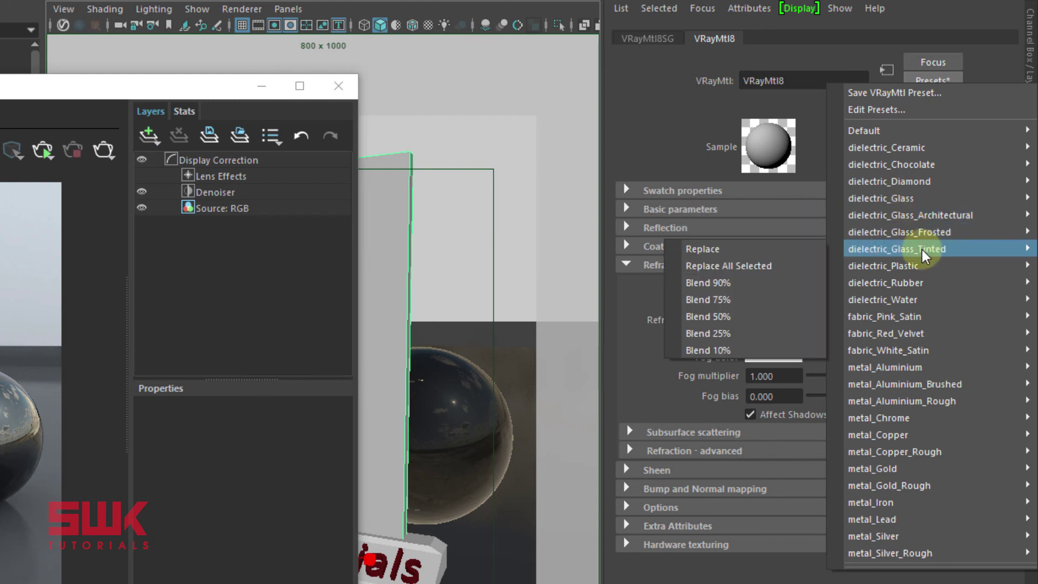
Replace VRayMtl8 with the dielectric_Glass_Tinted preset, re-render, and set fog multiplier to 0.100.
left_click(761, 249)
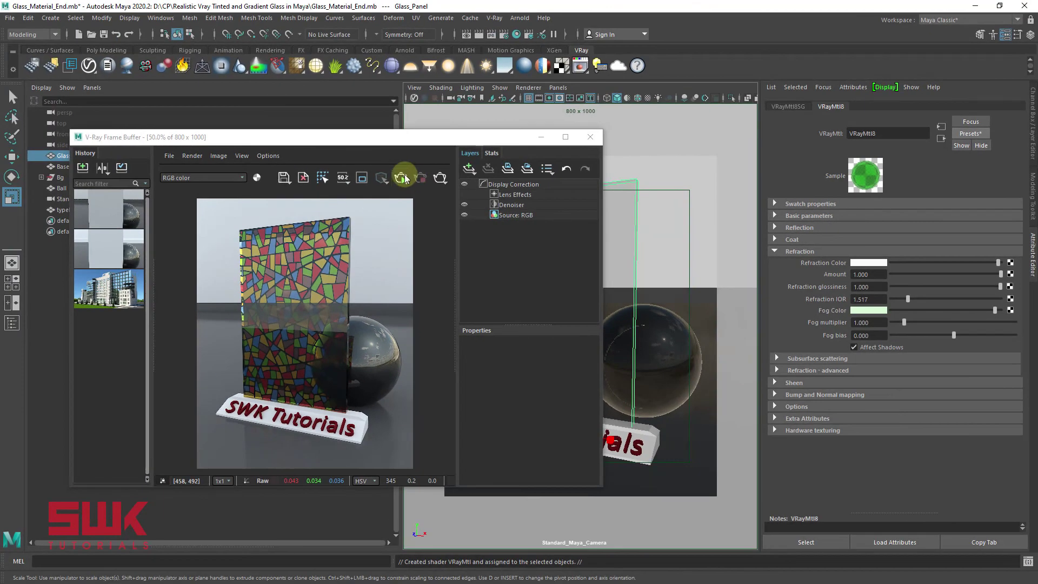
left_click(402, 178)
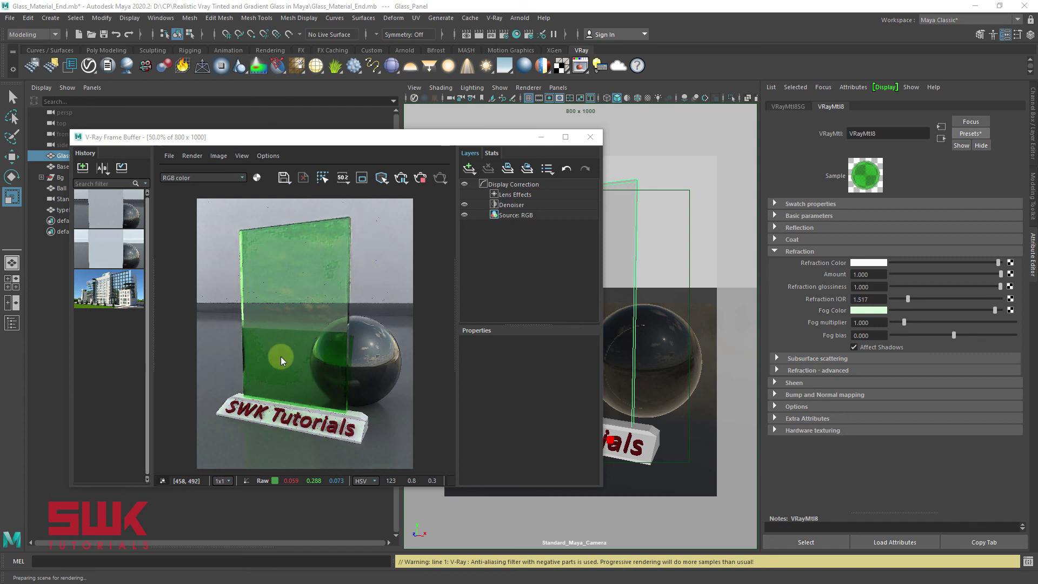
left_click(864, 322)
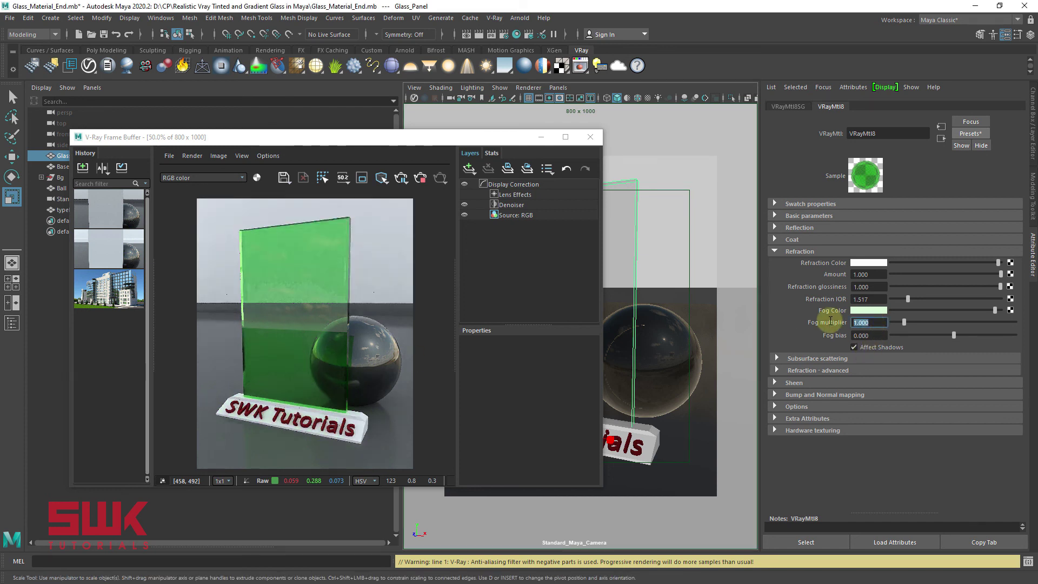
type(".1")
key("Return")
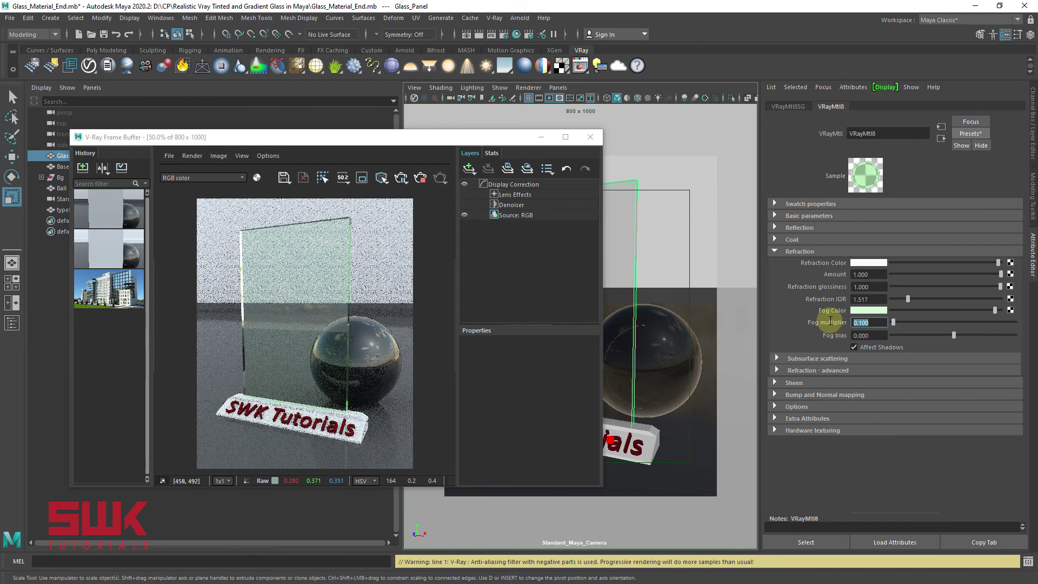